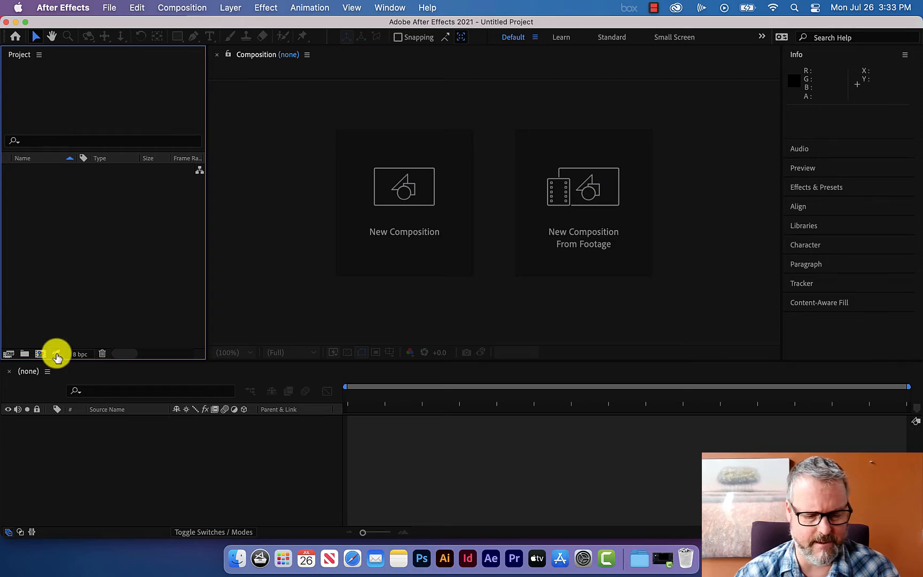
Look at the project's video rendering and effects settings, leaving them as they are
left_click(56, 355)
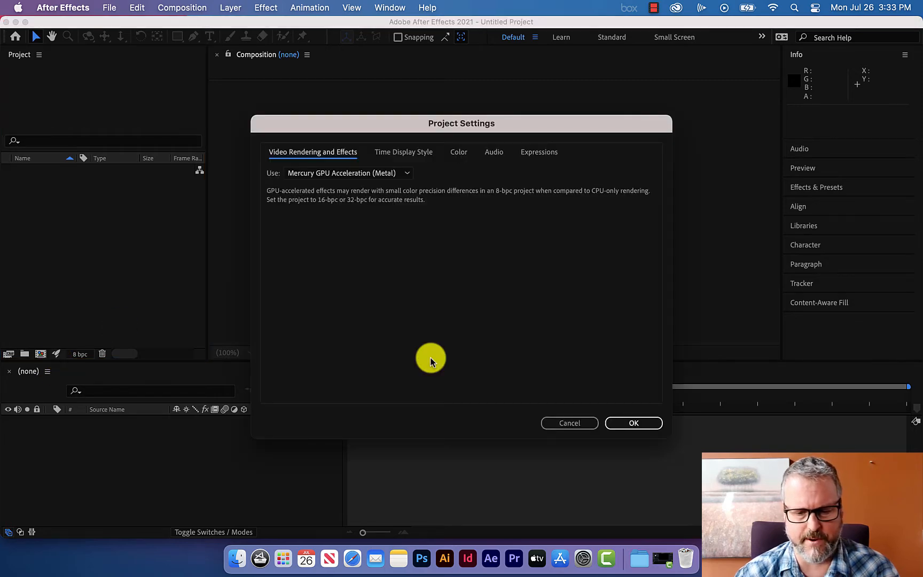
left_click(562, 423)
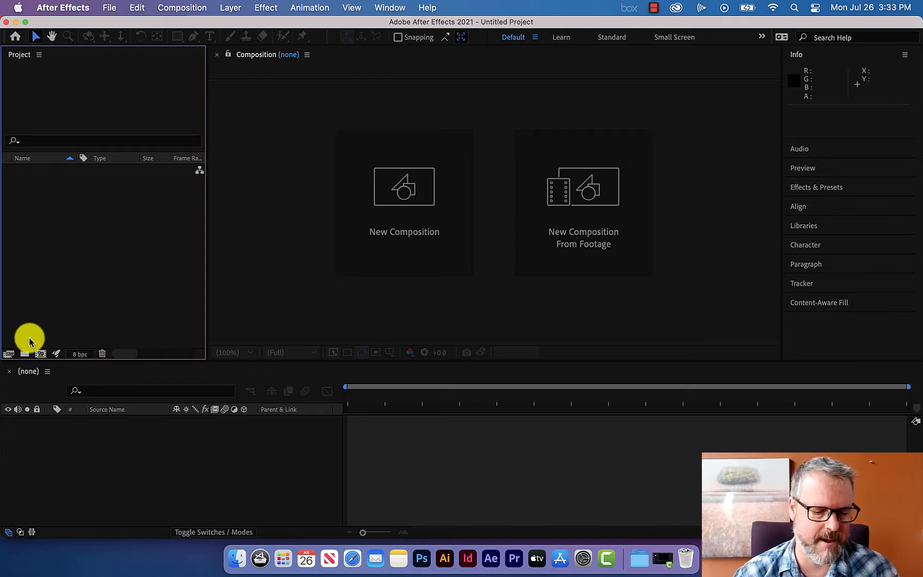
Create a folder named AUDIO in the project
left_click(24, 354)
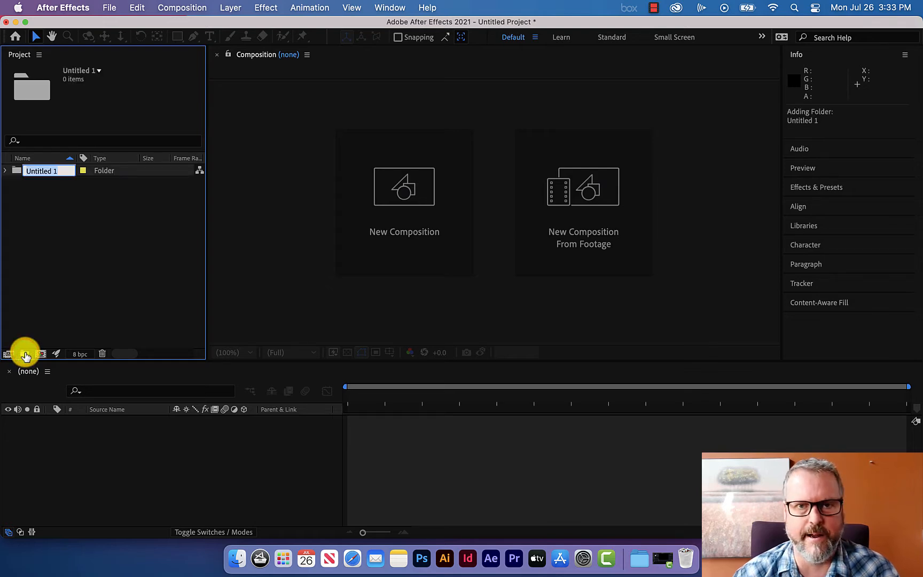
type("AUDIO")
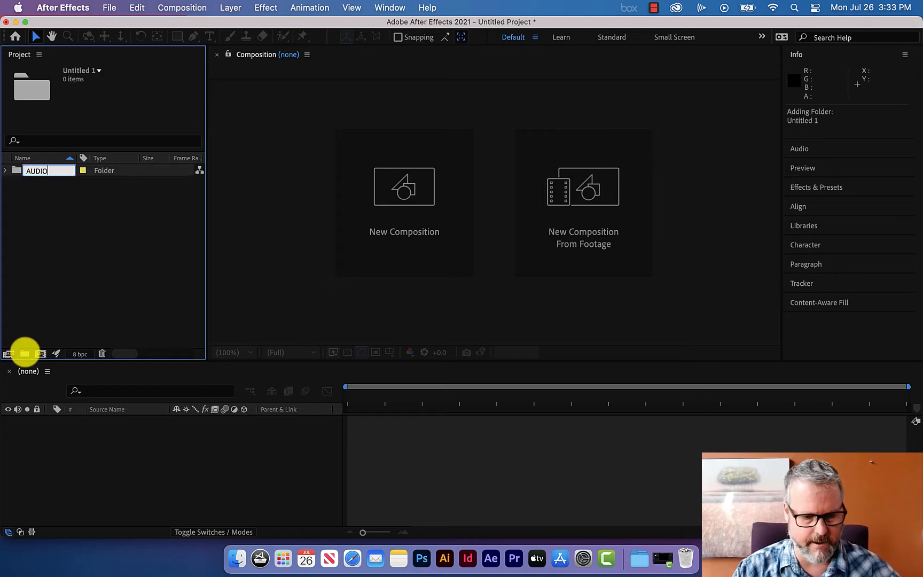
key("Return")
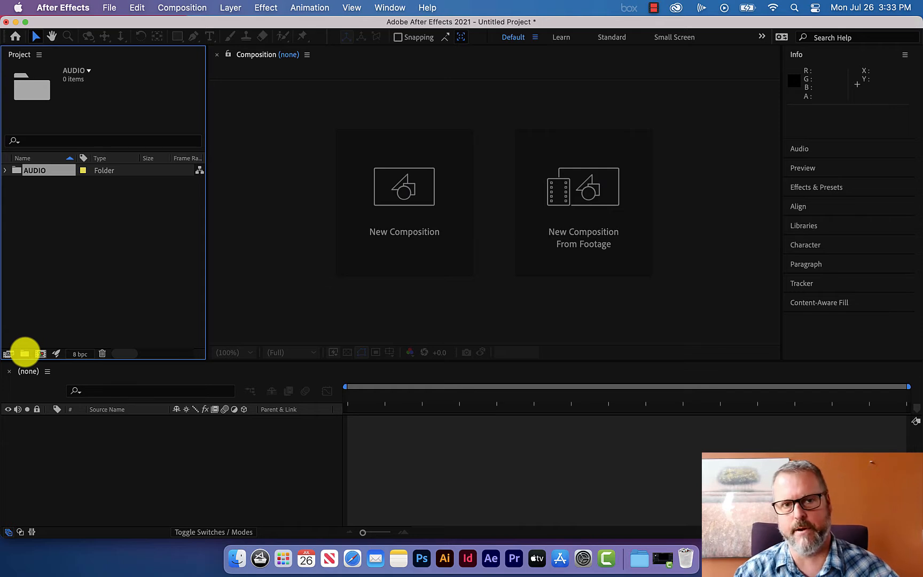
left_click(24, 354)
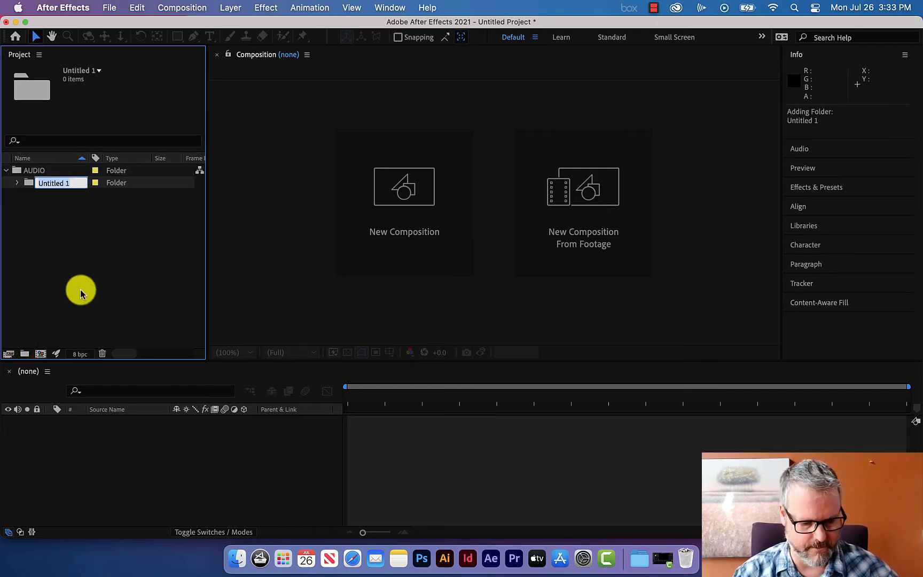
key("Return")
key("super+z")
Create a folder named MOVS at the project's root level, alongside the AUDIO folder
left_click(47, 274)
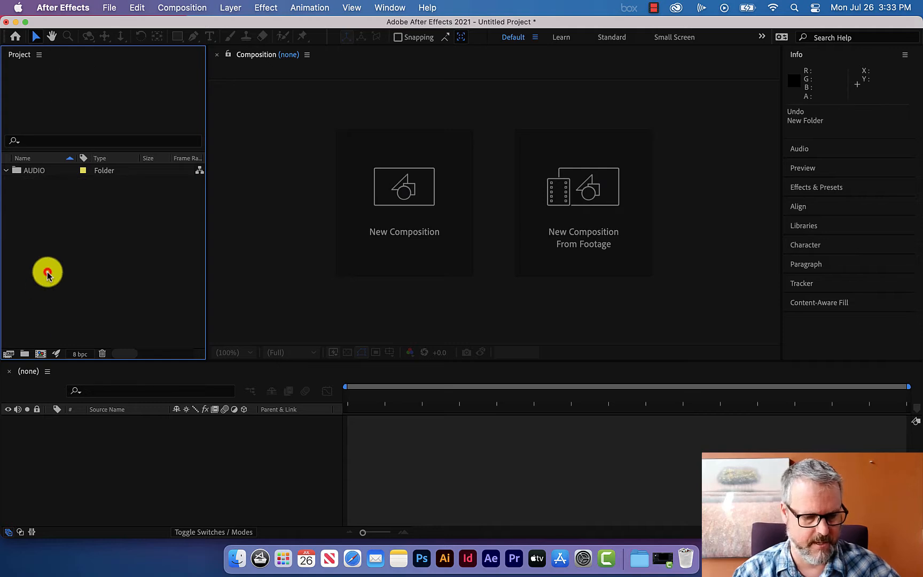
left_click(25, 354)
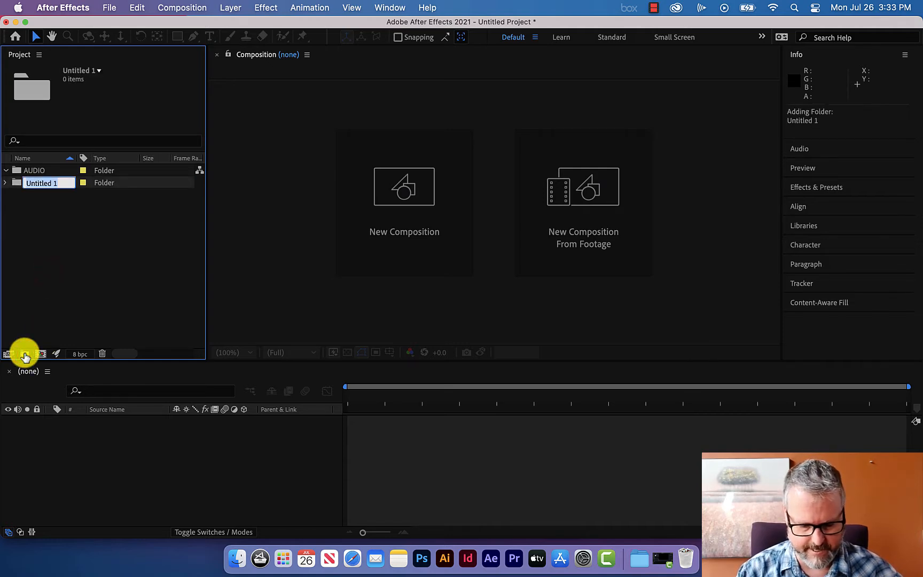
type("MOVS")
key("Return")
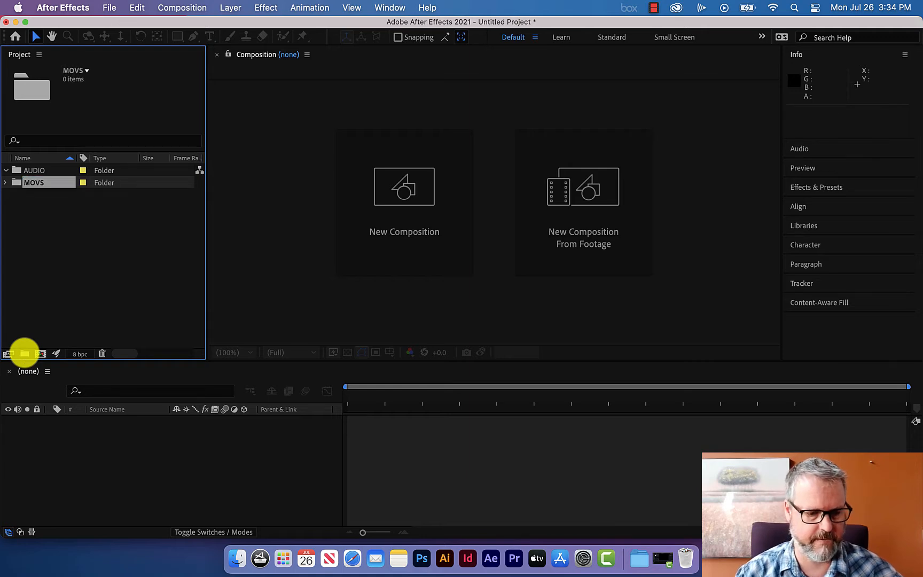
Create a root-level project folder named VECTOR and leave no project item selected
left_click(41, 285)
left_click(25, 354)
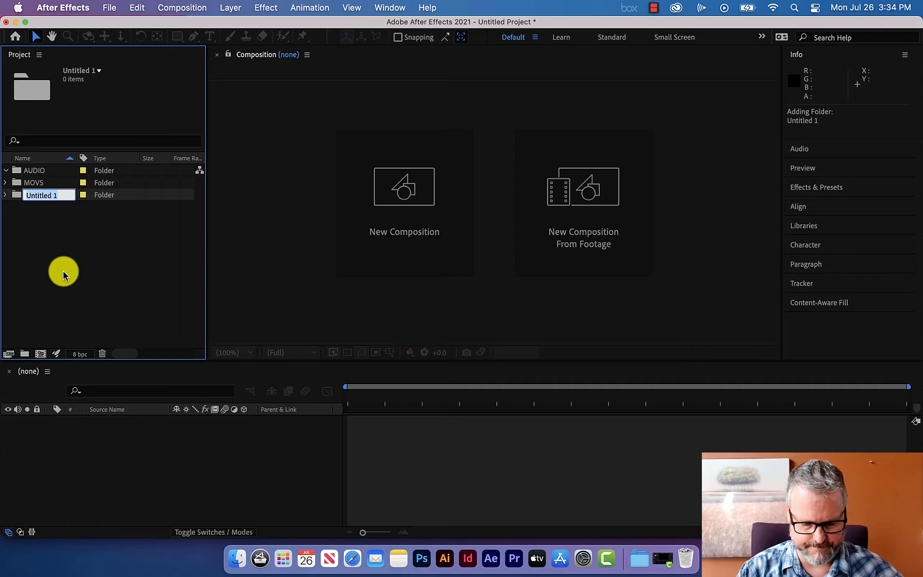
type("VE")
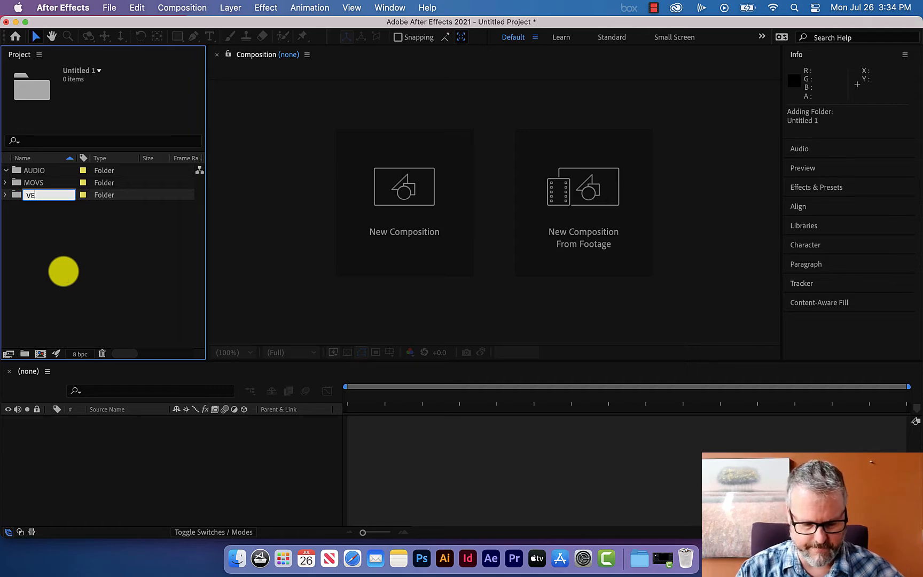
type("CTOR")
key("Return")
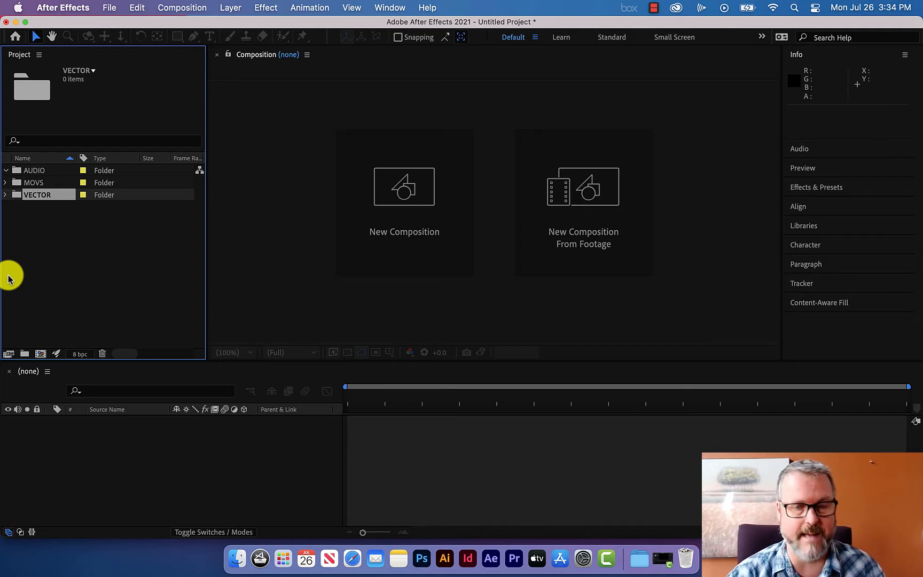
left_click(41, 262)
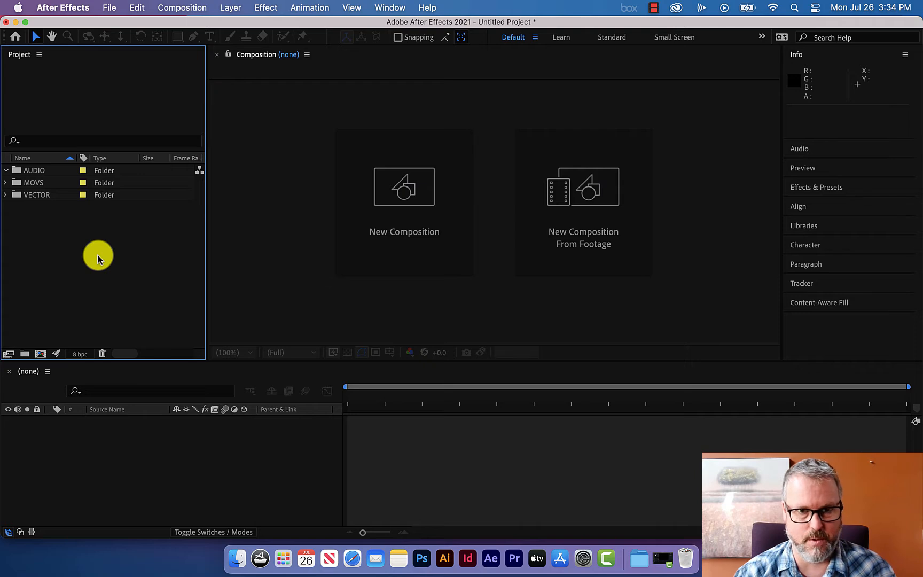
left_click(259, 189)
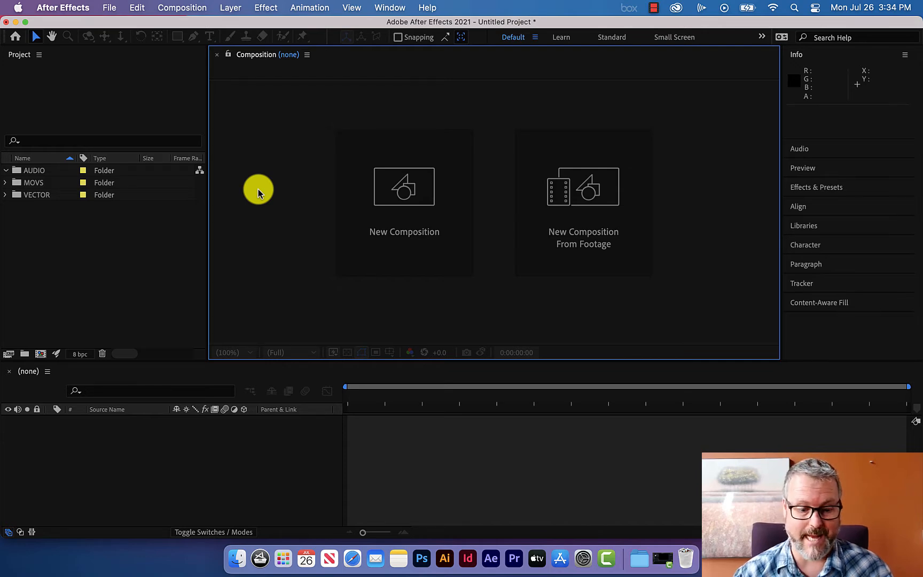
left_click(144, 457)
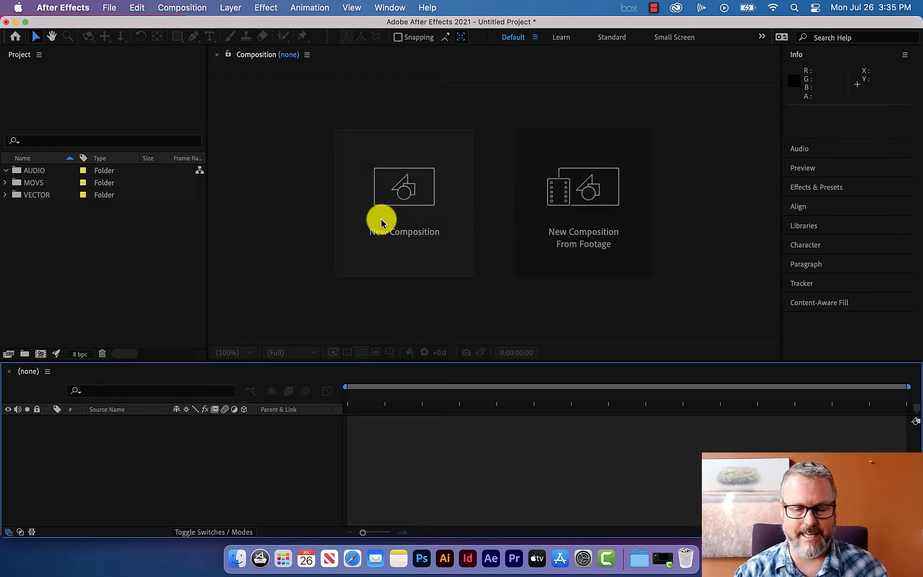
left_click(297, 189)
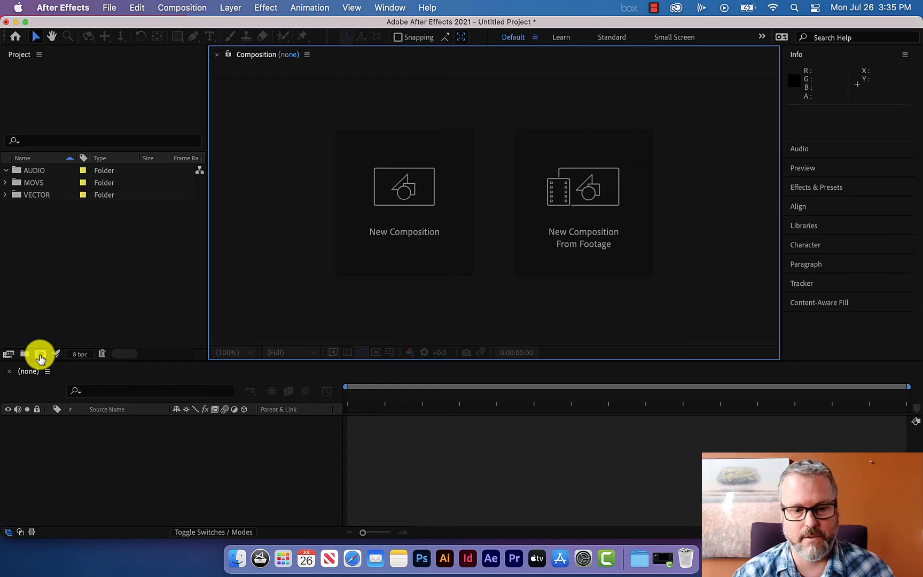
left_click(107, 6)
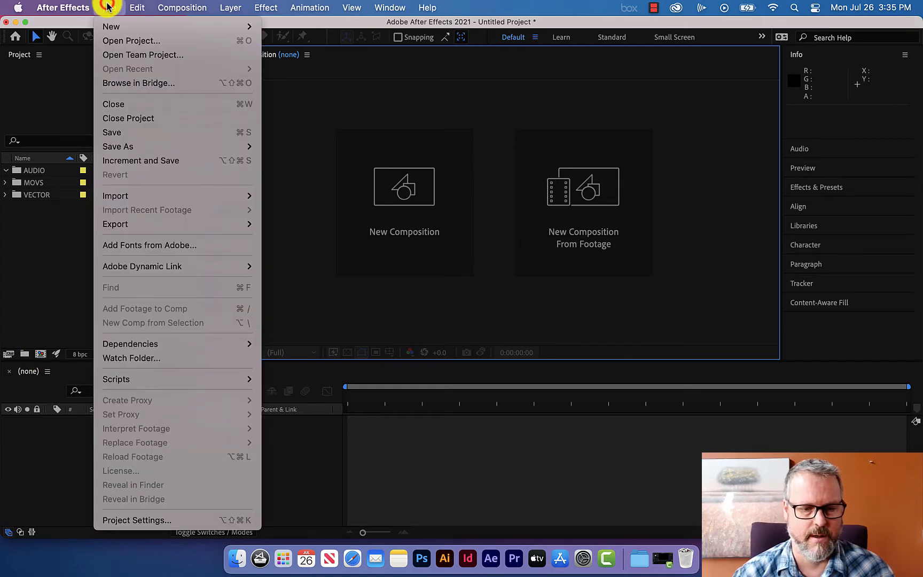
mouse_move(195, 8)
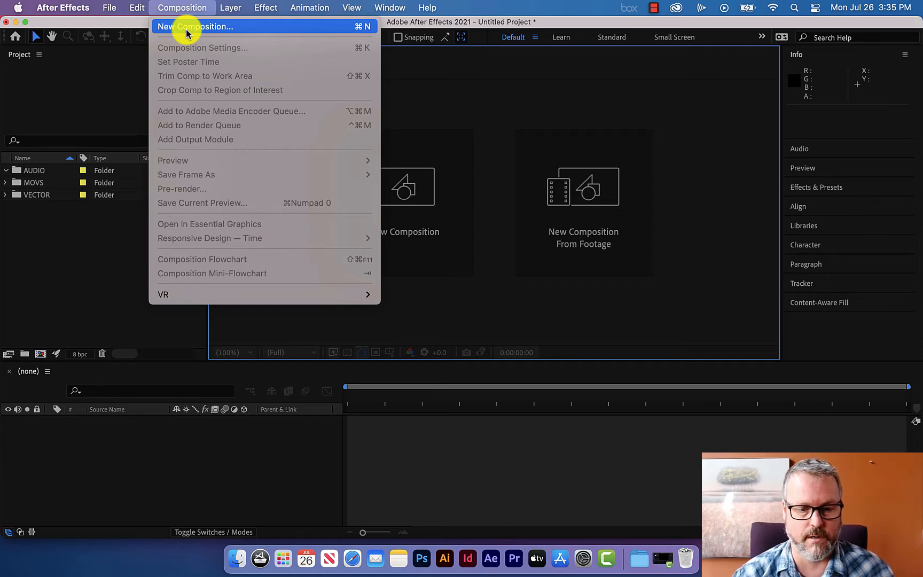
left_click(184, 7)
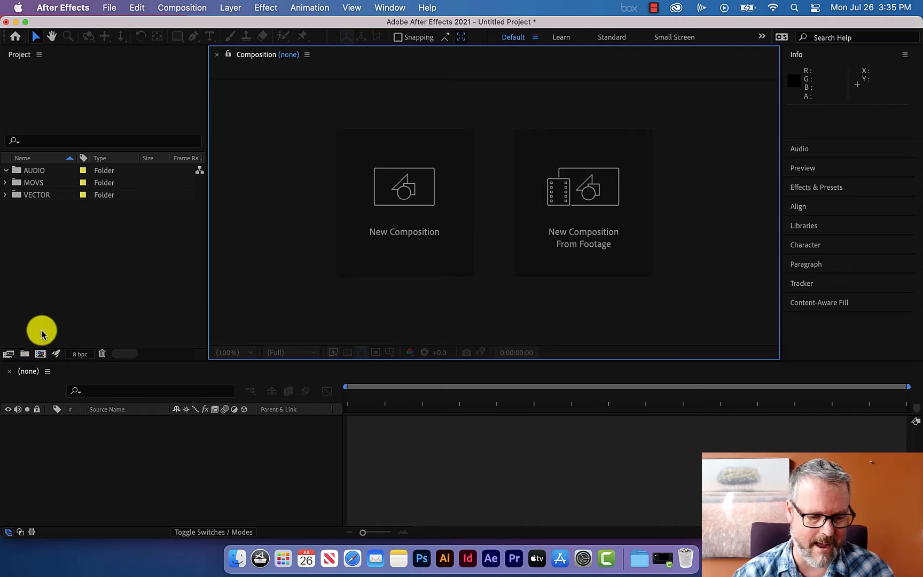
Create a composition named INTERFACE with the HDTV 1080 29.97 preset and a 30-second duration
left_click(40, 356)
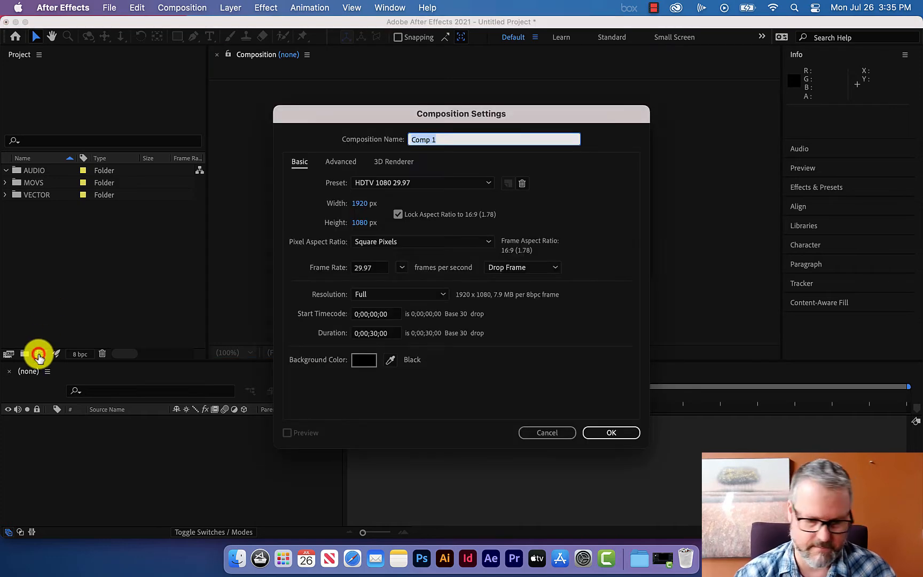
left_click_drag(336, 117, 307, 80)
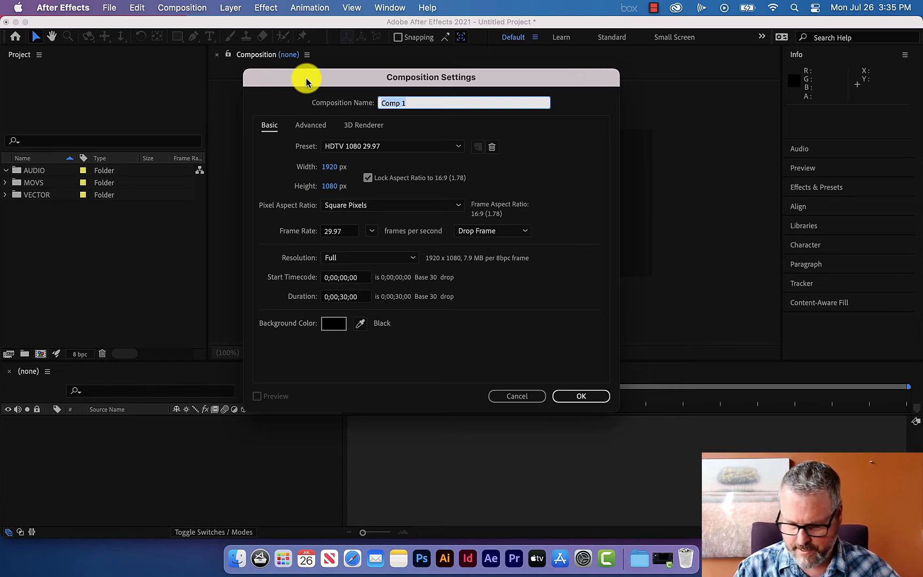
type("INTERFACE")
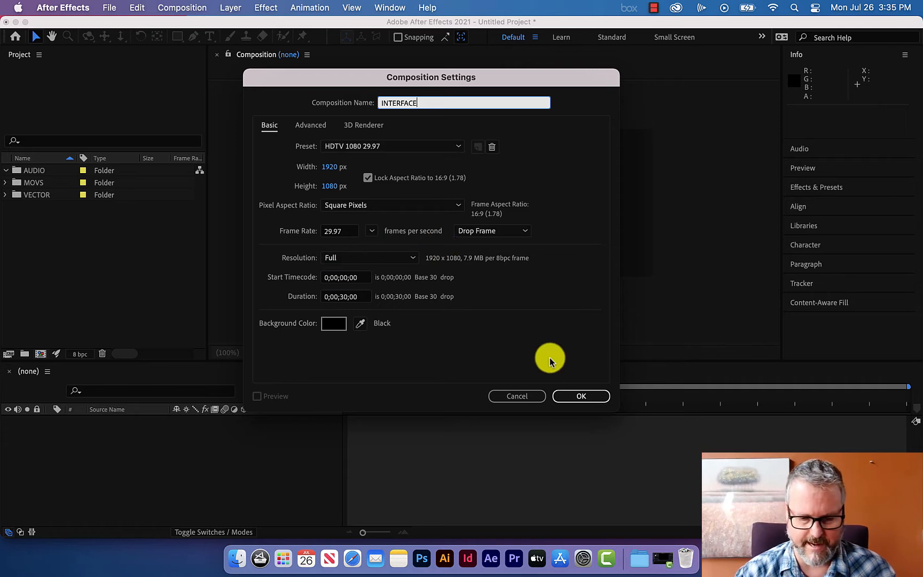
left_click(579, 395)
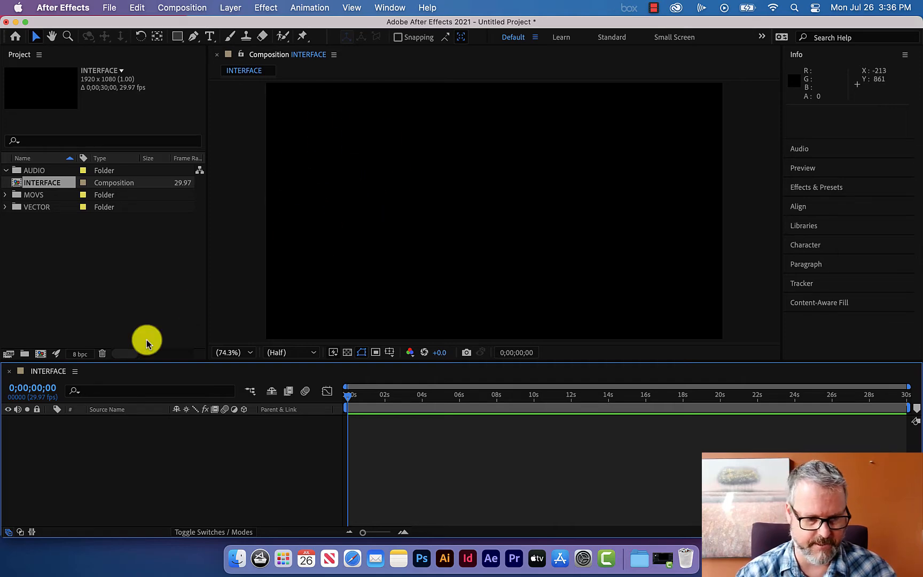
Add a text layer reading MAGIC near the middle of the INTERFACE composition
left_click(209, 36)
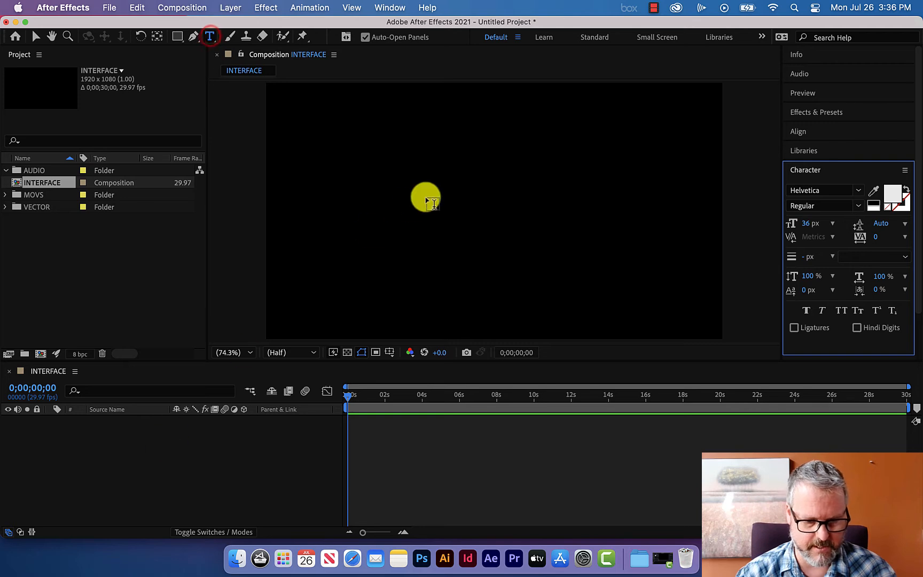
left_click(414, 210)
type("MAGIC")
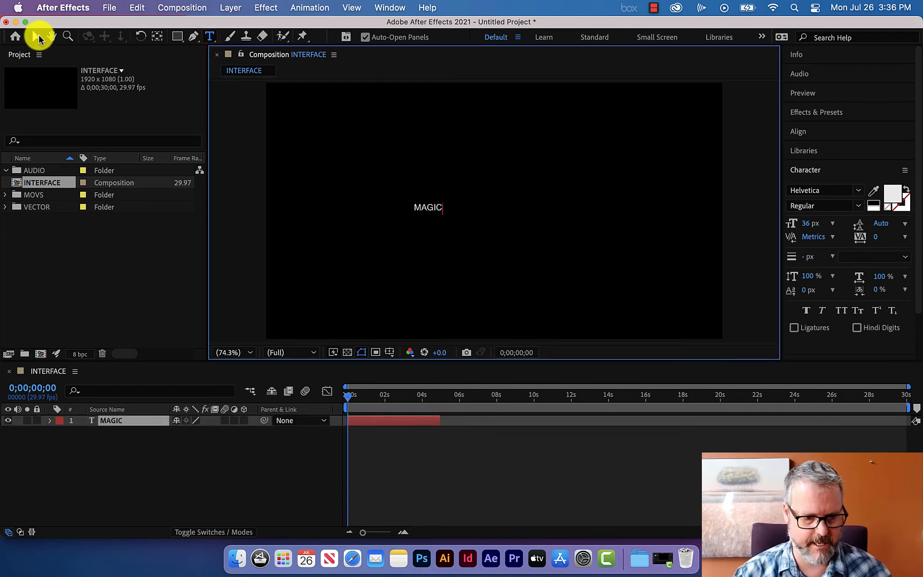
Enlarge the MAGIC text to about three quarters of the frame width and move it near the frame's centre
left_click(36, 37)
left_click_drag(442, 204, 644, 130)
left_click_drag(625, 192, 545, 233)
left_click(277, 450)
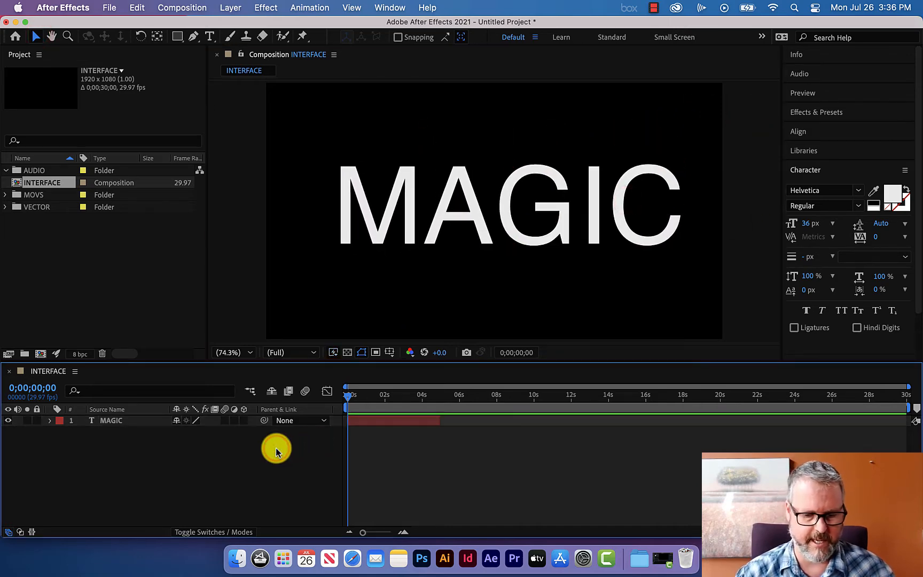
Select the MAGIC layer in the timeline and again in the composition view, clearing the selection each time
left_click(104, 421)
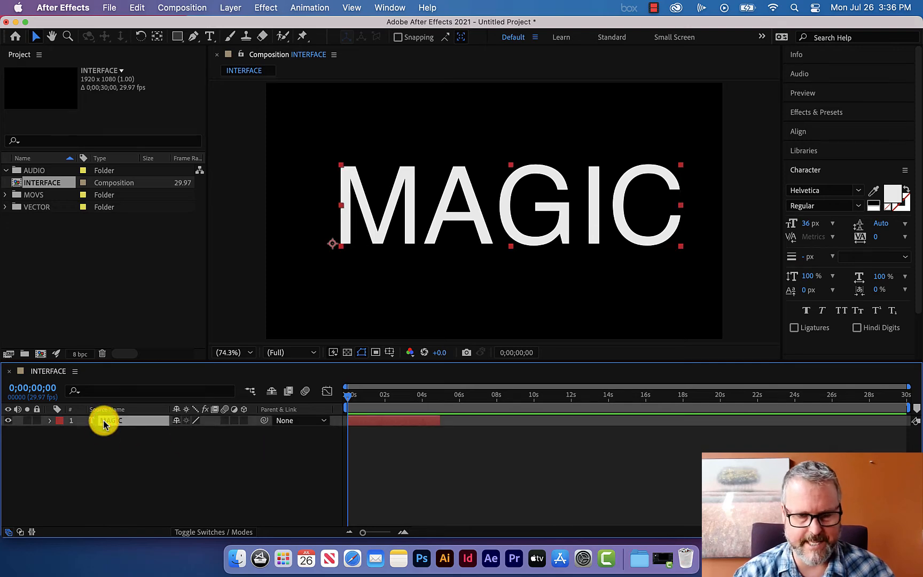
left_click(117, 456)
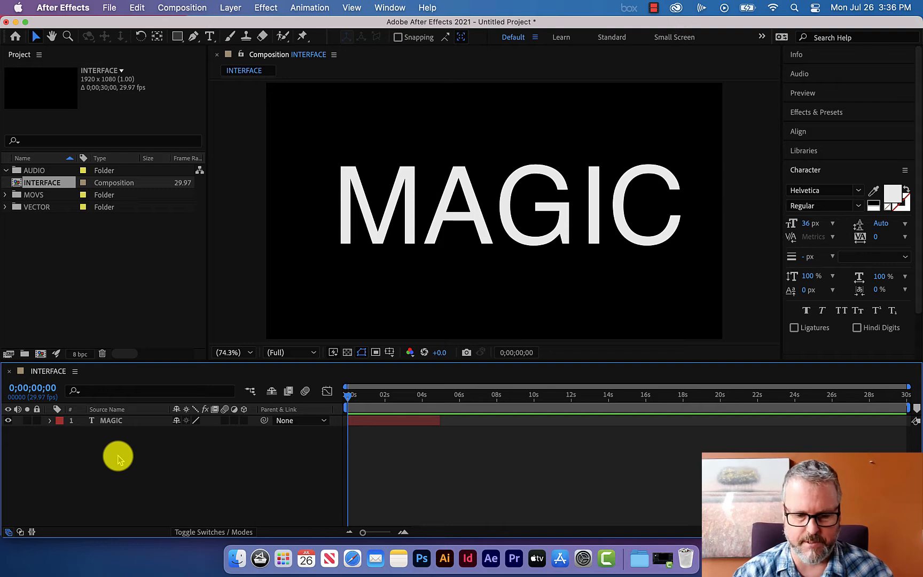
left_click(475, 215)
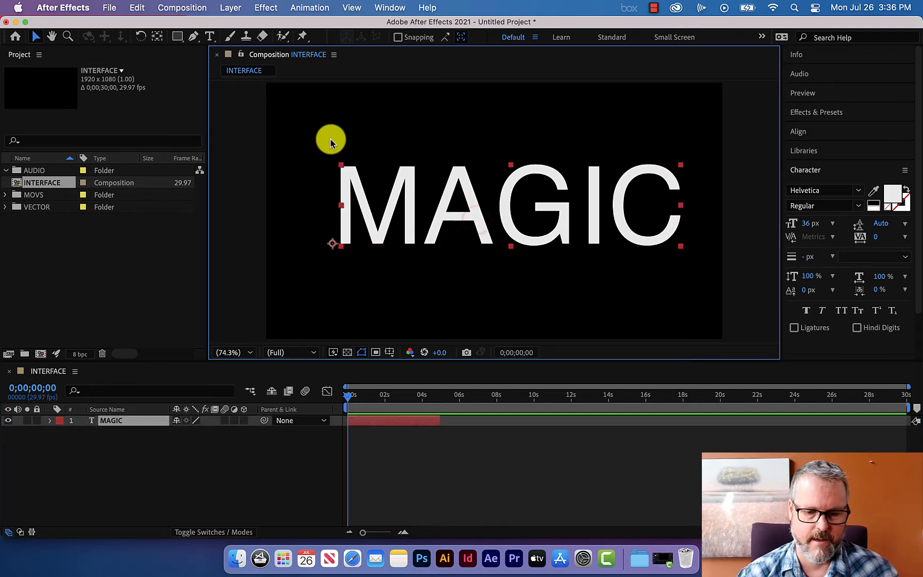
left_click(235, 308)
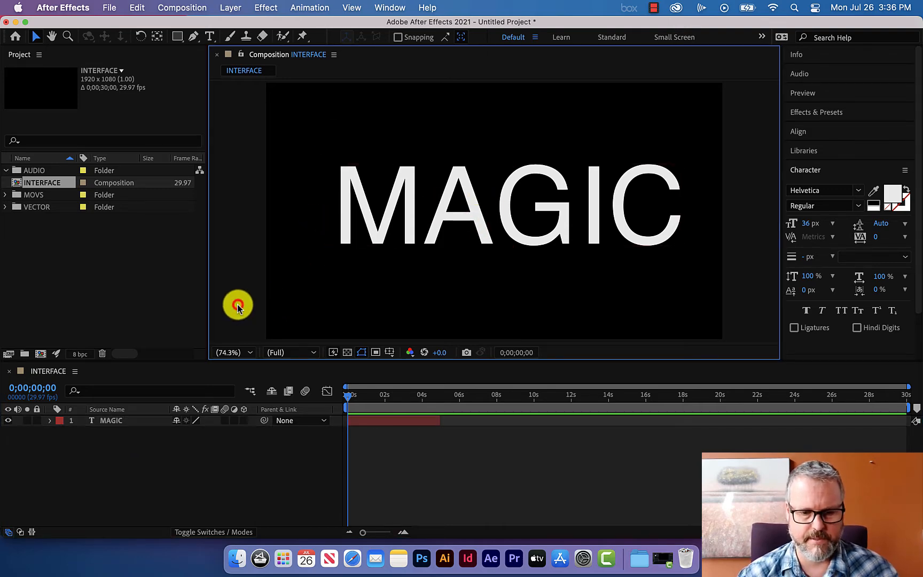
View the composition at 50% magnification and then at 100%
left_click(251, 355)
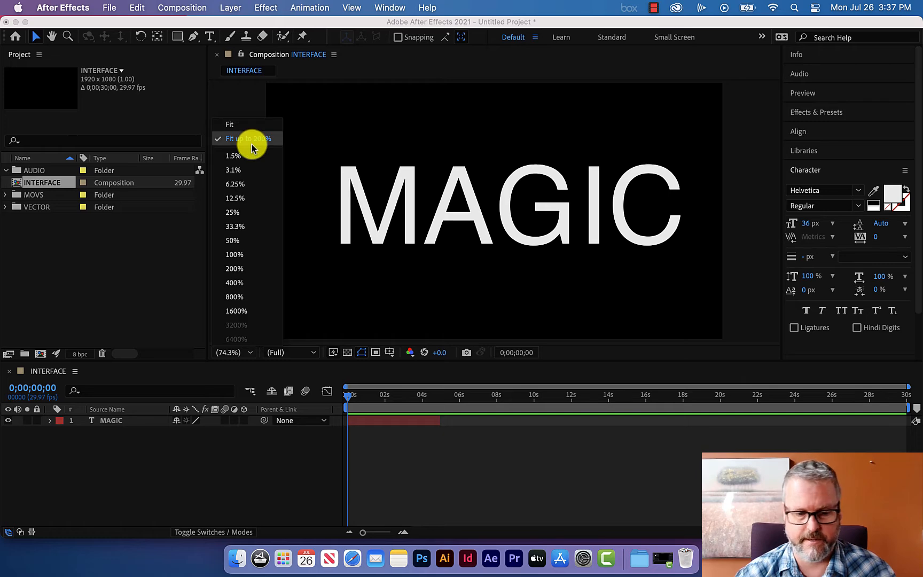
left_click(253, 242)
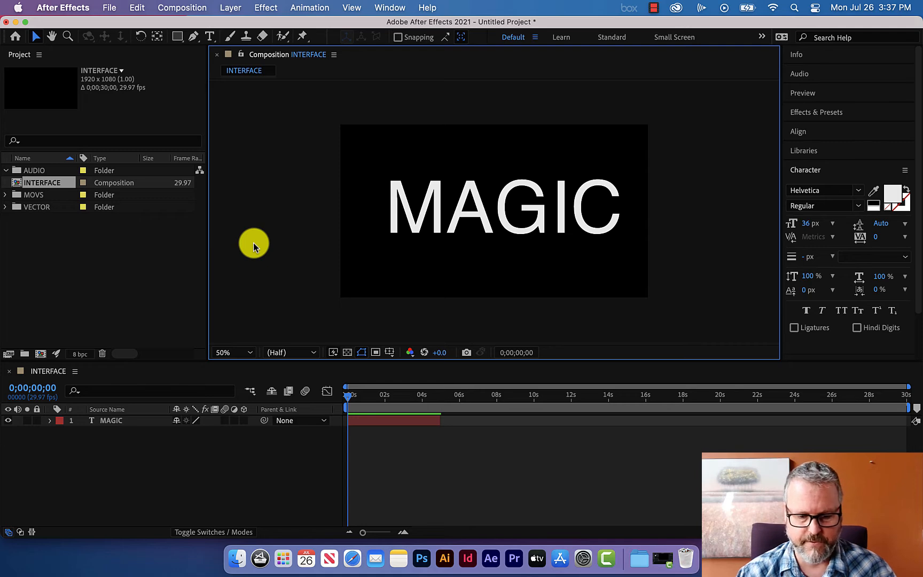
left_click(249, 354)
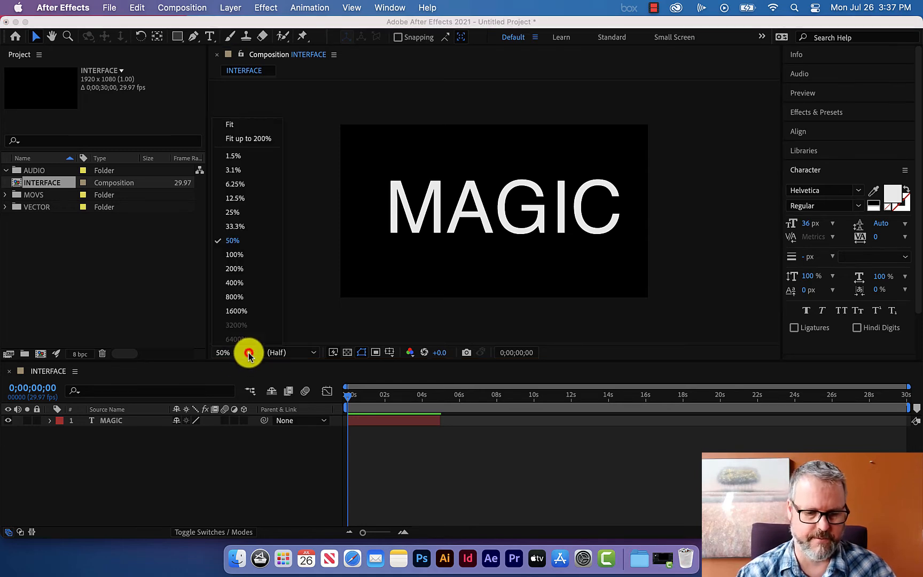
left_click(249, 354)
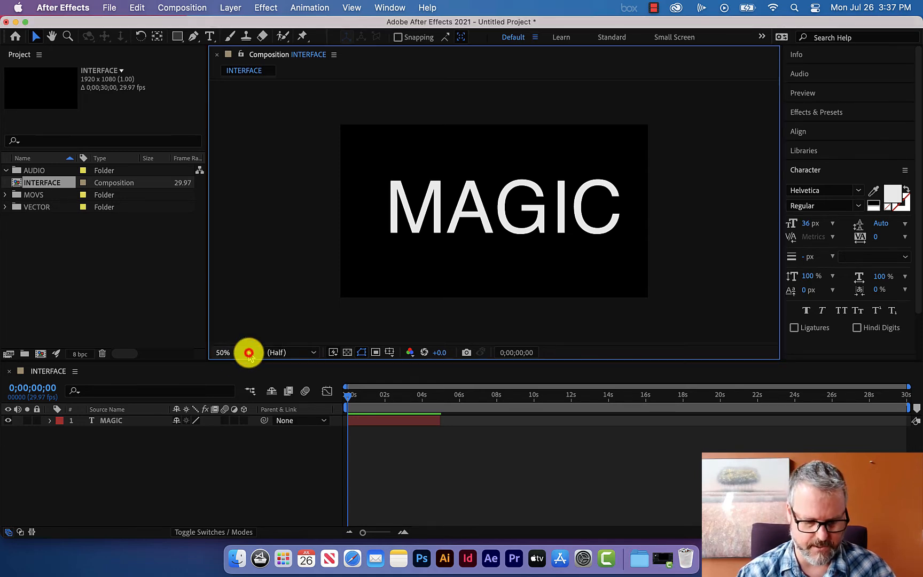
key("period")
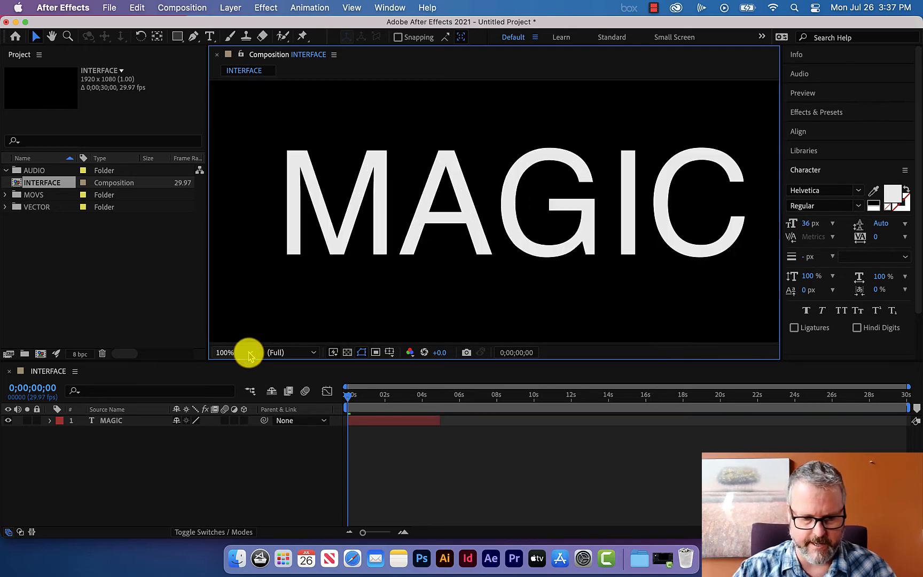
Zoom the composition view repeatedly between 100% and lower magnifications and finish with its magnification set to Fit
key("period")
key("comma")
key("comma")
key("comma")
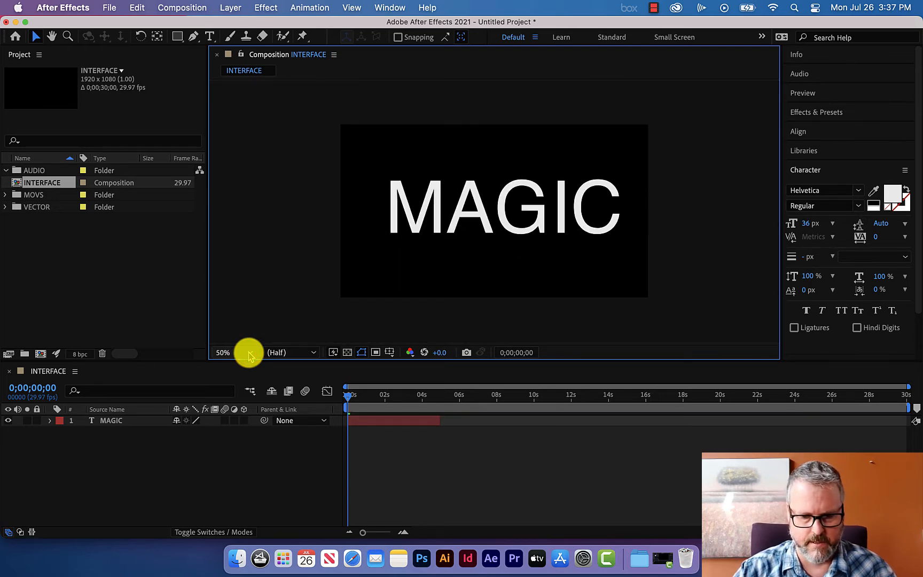
key("period")
key("period")
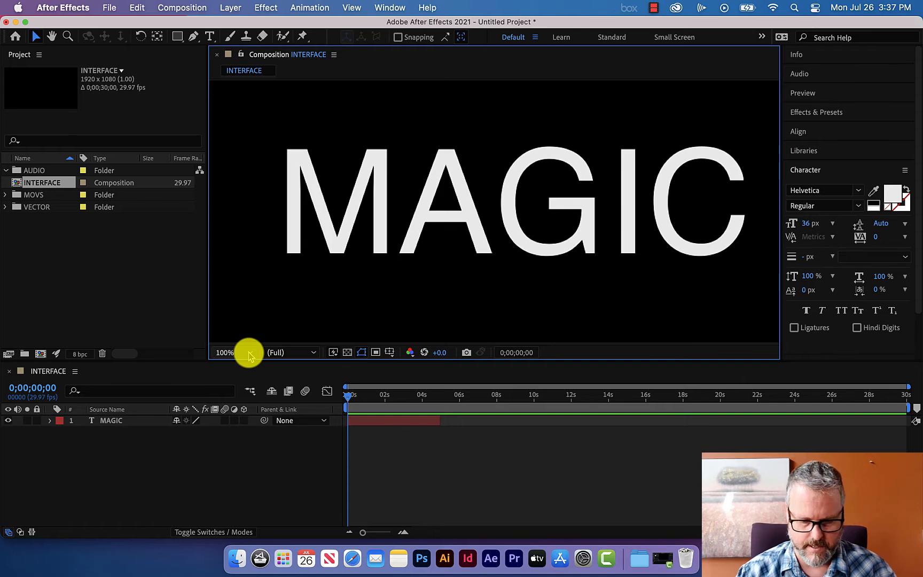
left_click(240, 354)
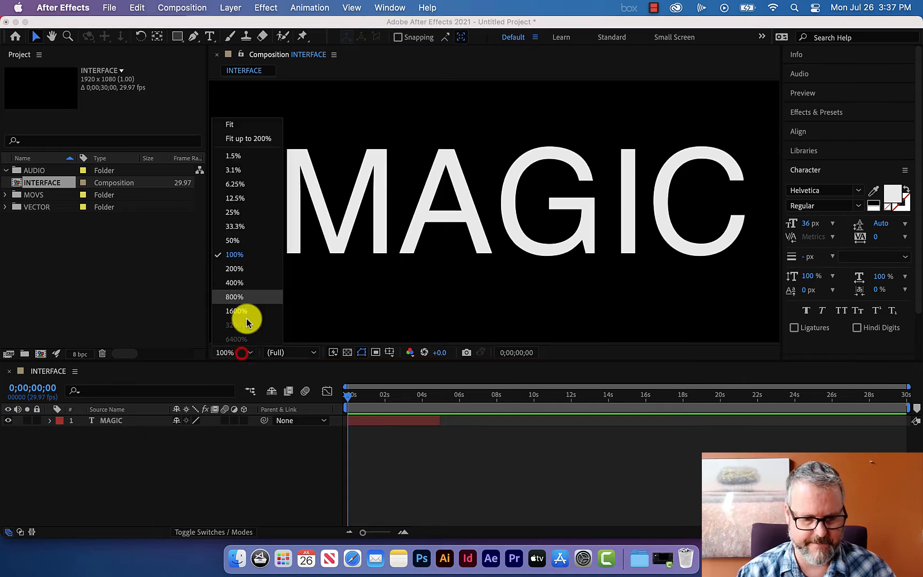
left_click(269, 130)
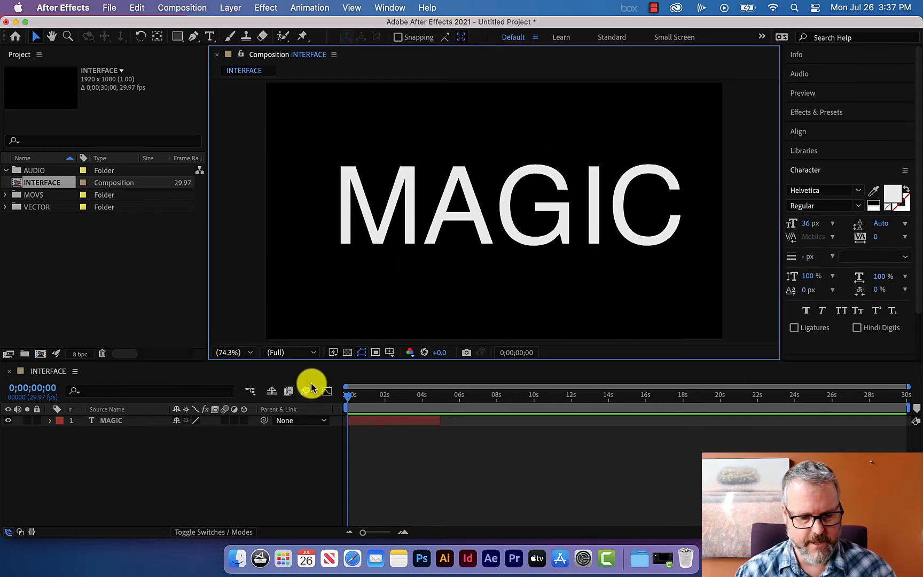
Preview the composition at Half, Third and Quarter resolution and return the resolution to Auto
left_click(312, 354)
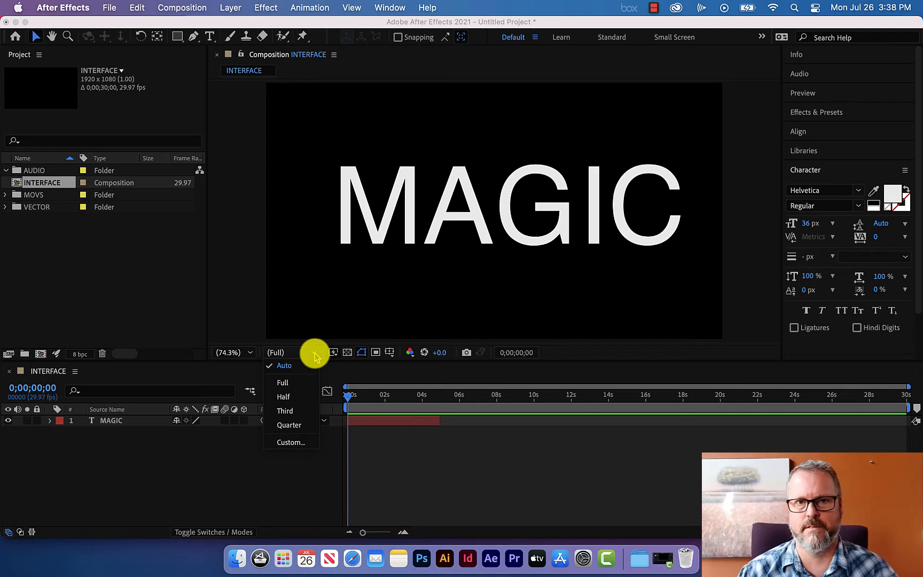
left_click(284, 396)
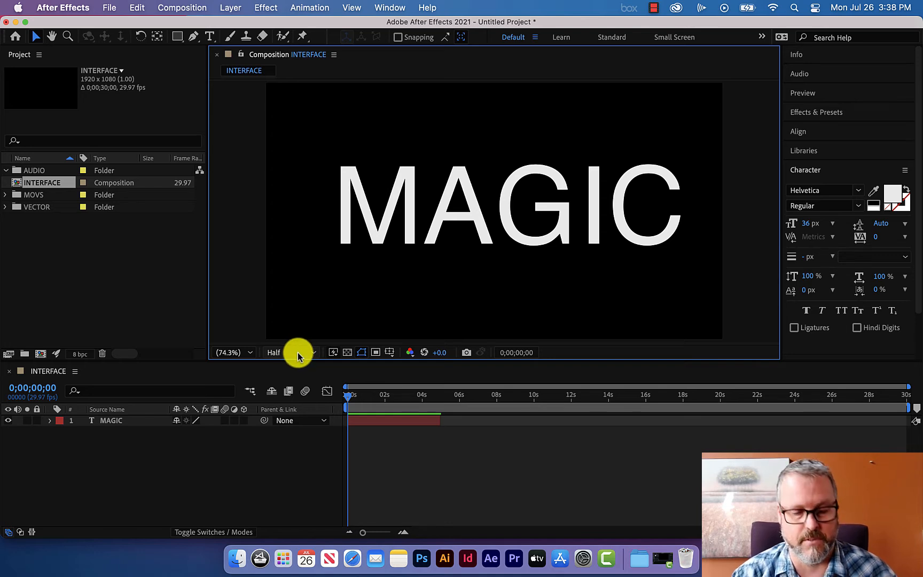
left_click(314, 352)
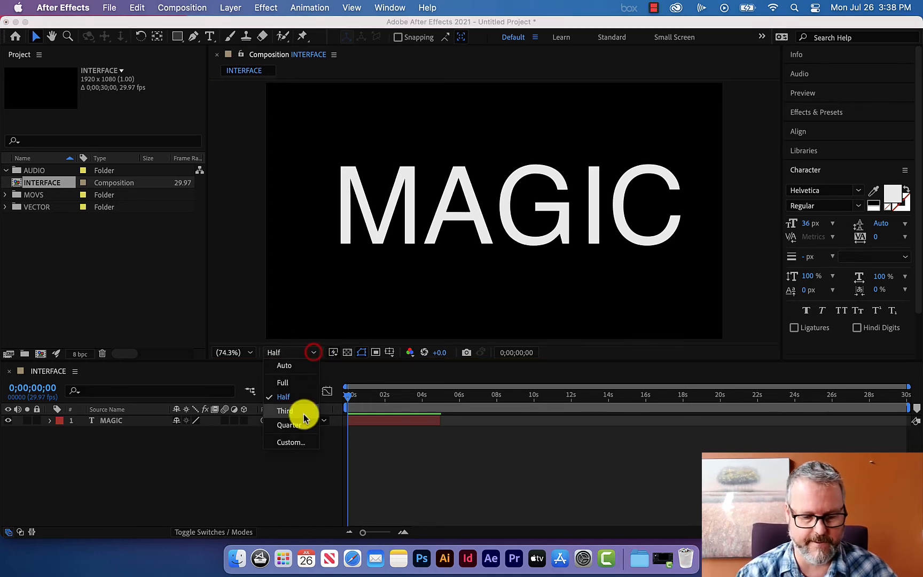
left_click(285, 411)
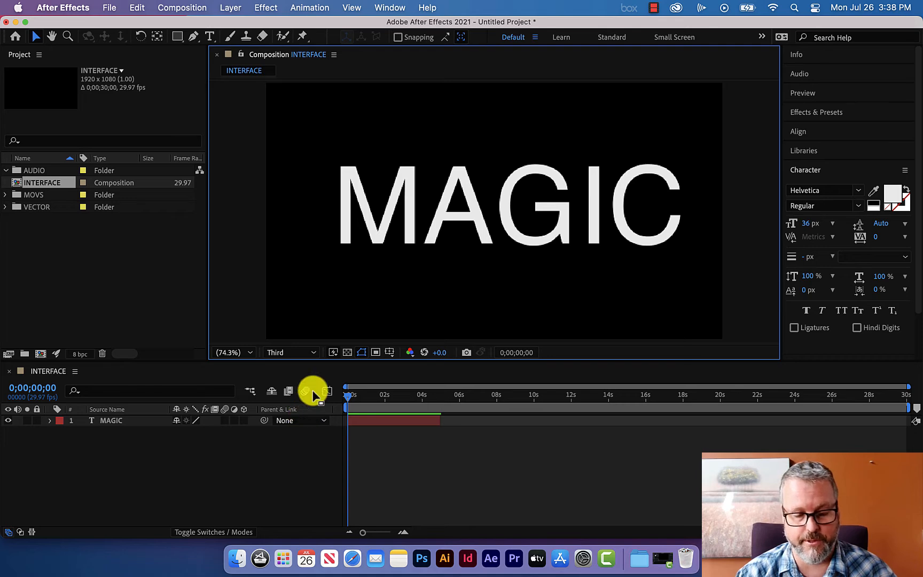
left_click(309, 353)
left_click(300, 428)
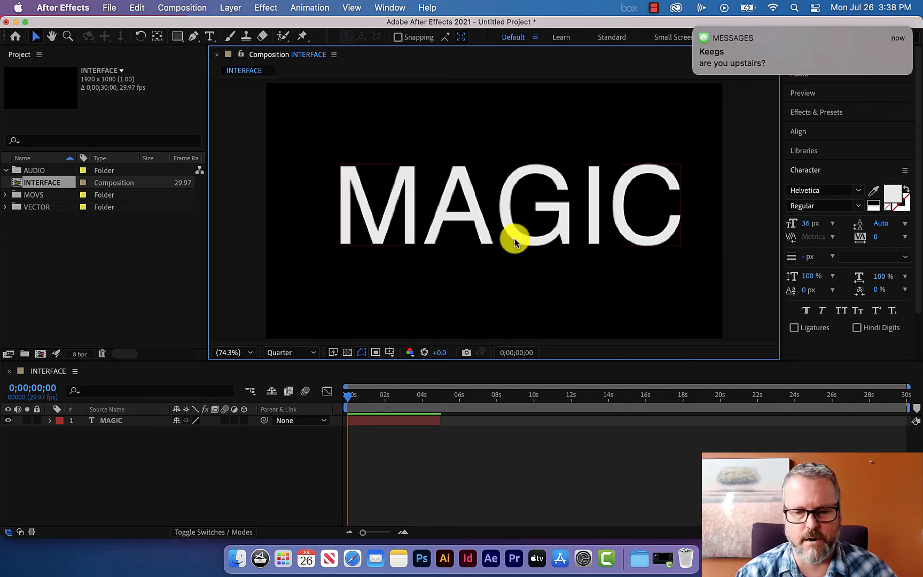
scroll(758, 41, "left", 5)
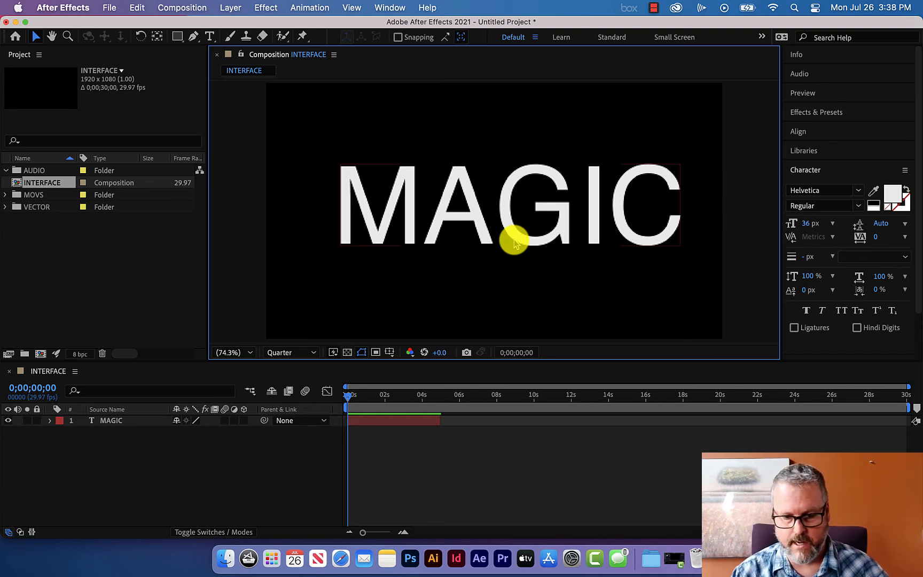
left_click(312, 354)
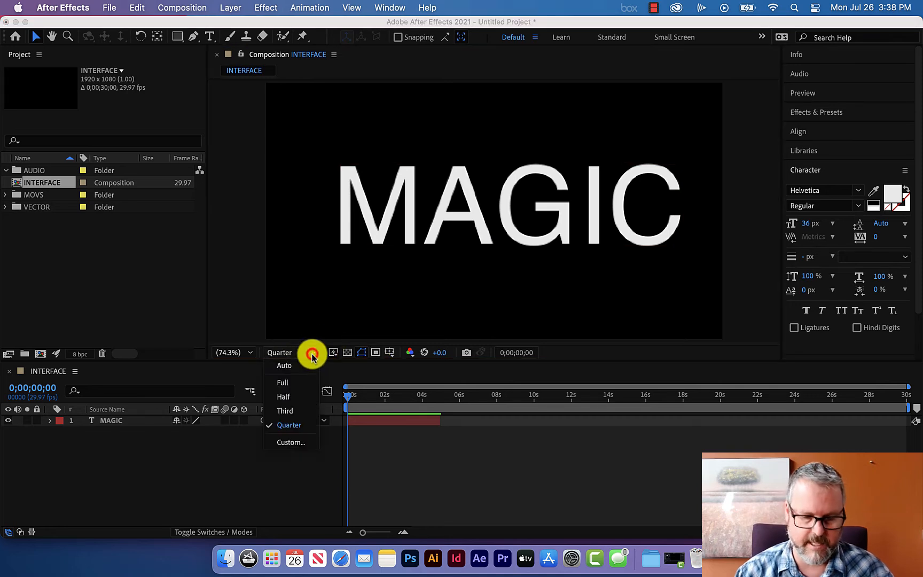
left_click(293, 377)
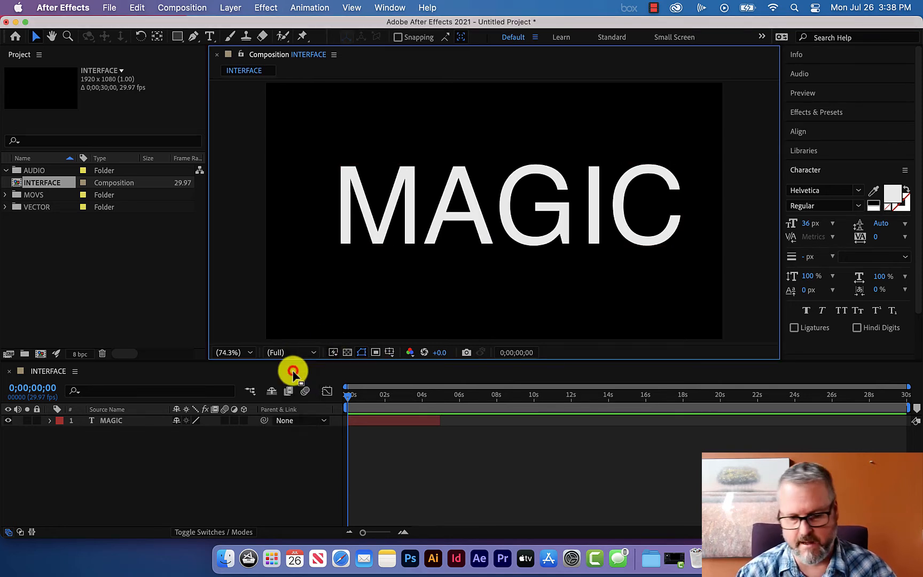
left_click(335, 354)
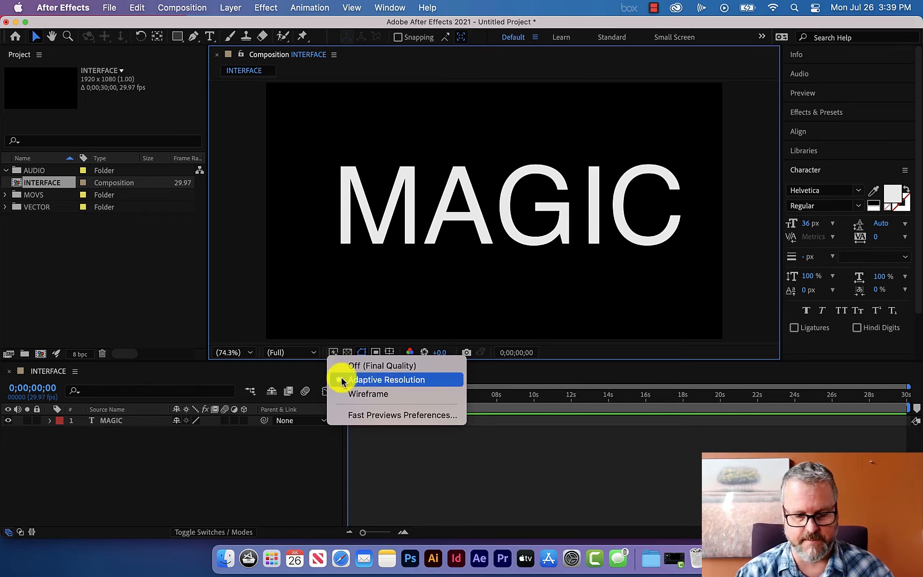
left_click(293, 474)
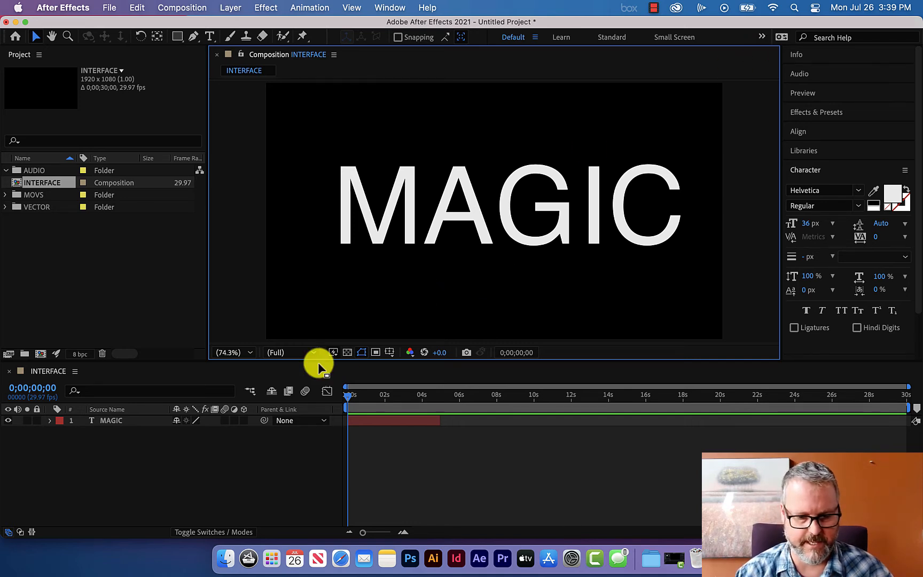
left_click(654, 8)
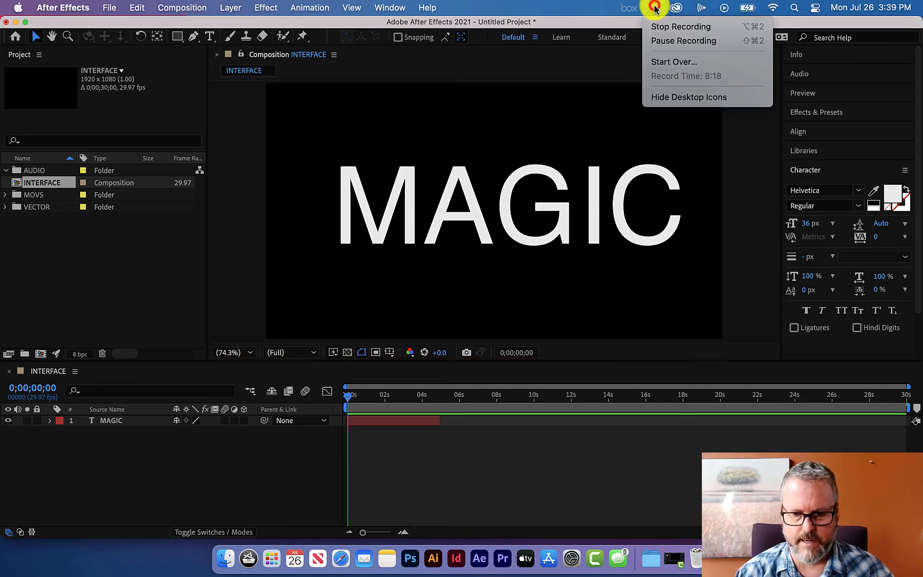
left_click(669, 43)
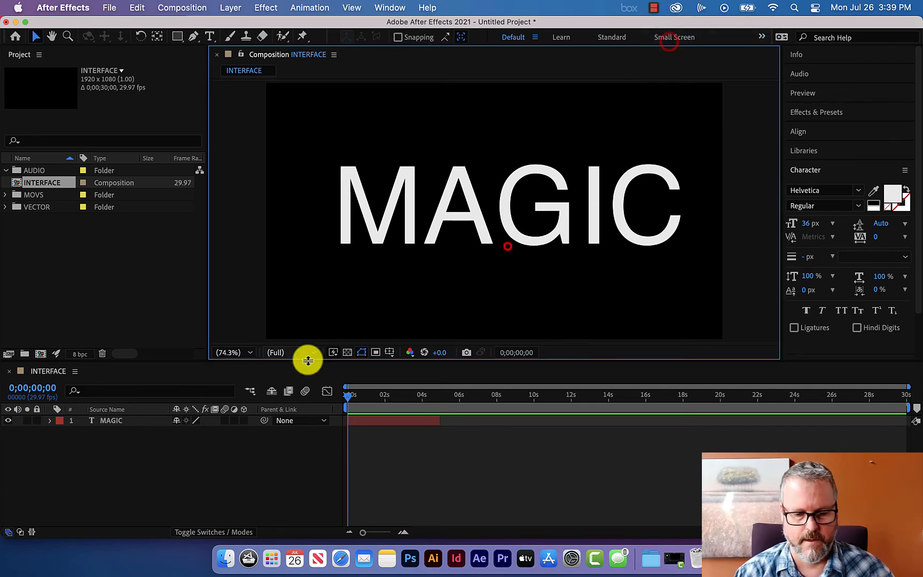
Toggle the transparency grid behind the MAGIC text on and off several times, leaving it off
left_click(349, 354)
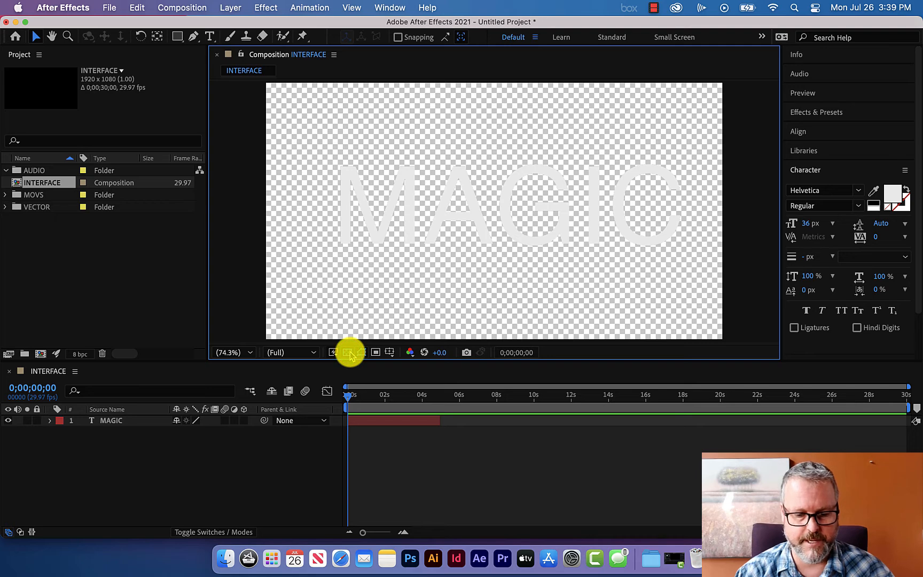
left_click(349, 354)
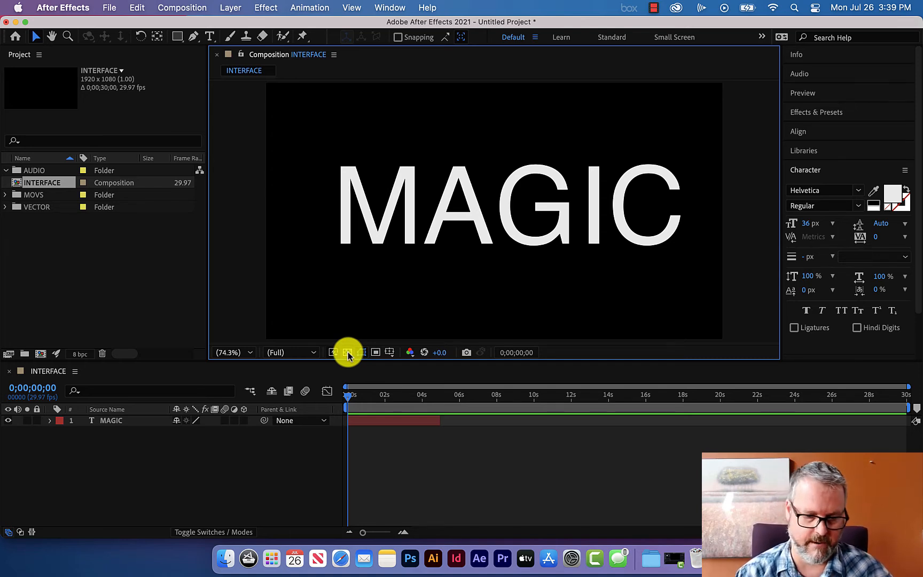
left_click(347, 353)
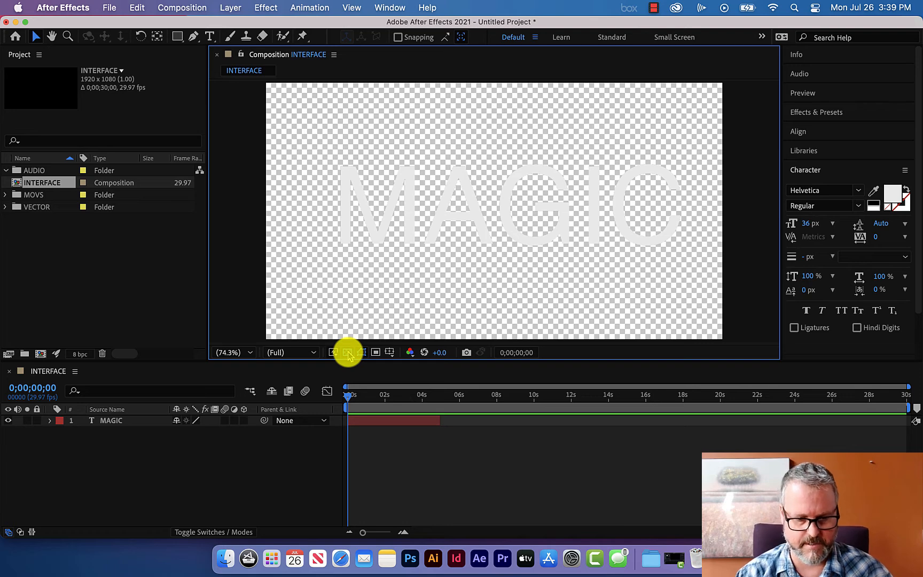
left_click(347, 353)
left_click(348, 353)
left_click(348, 353)
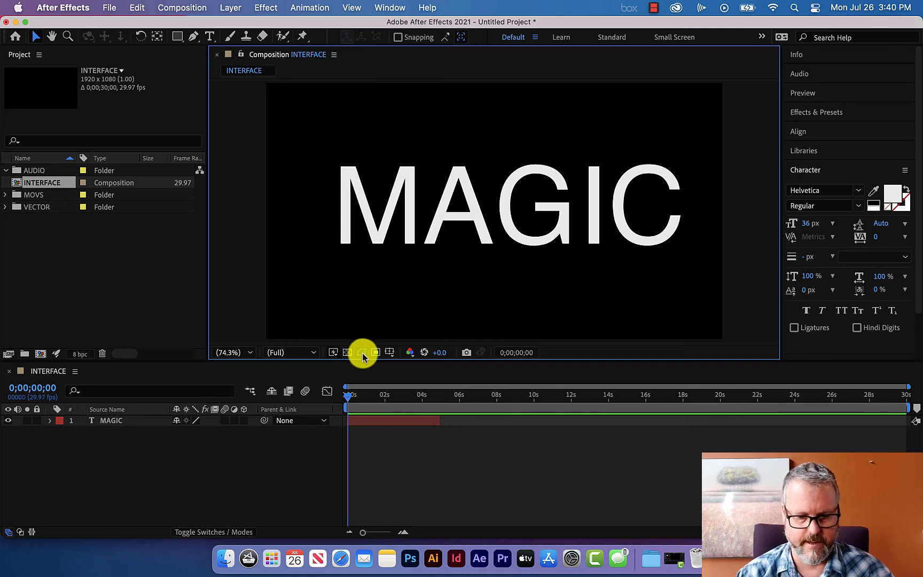
Select the MAGIC layer and toggle mask and shape path visibility off and on, leaving it on
left_click(362, 355)
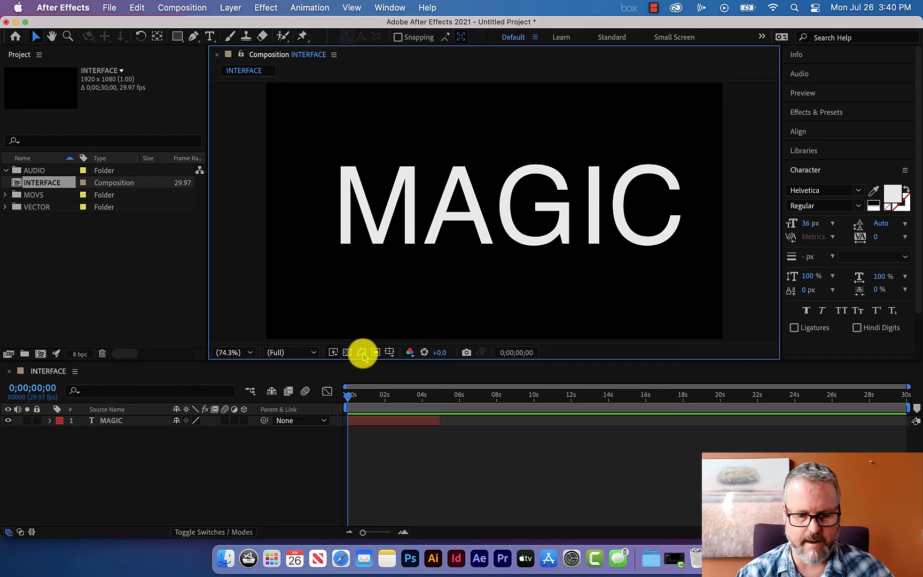
left_click(109, 421)
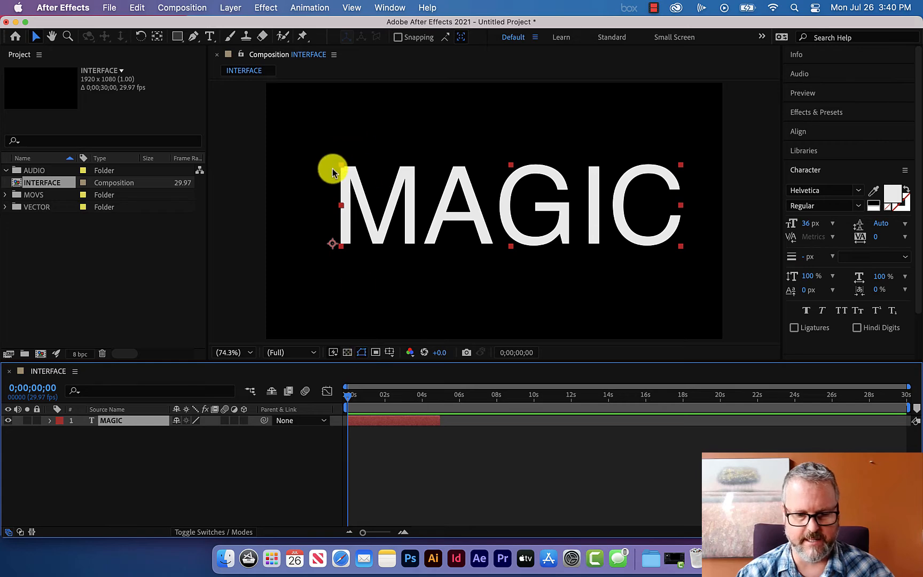
left_click(362, 354)
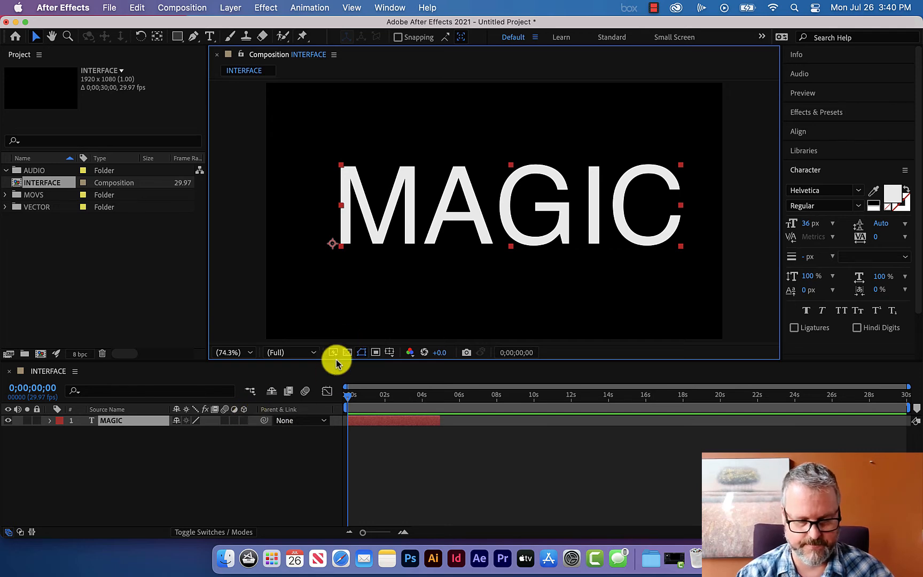
left_click(362, 353)
left_click(363, 354)
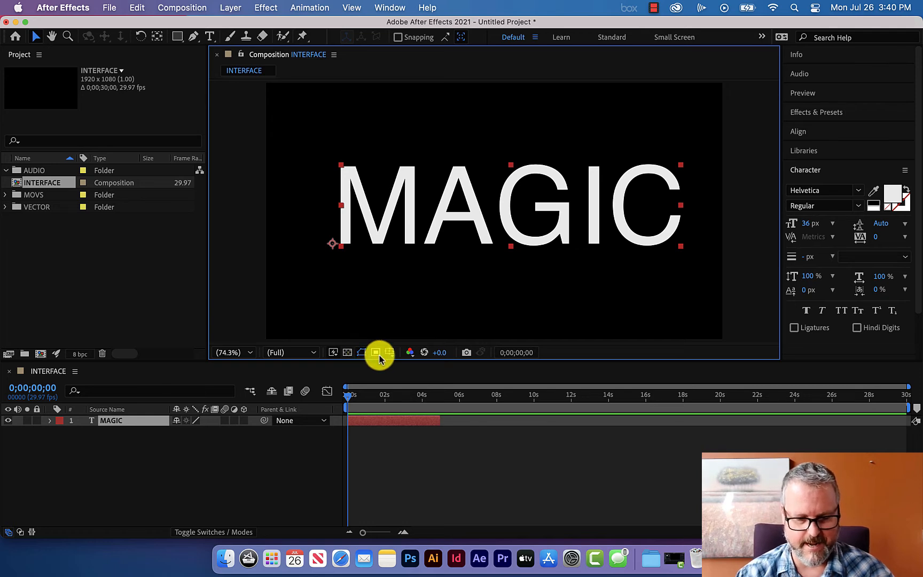
Draw a region of interest around the middle of the MAGIC text, toggle it several times and leave it off
left_click(376, 354)
left_click_drag(390, 180, 570, 266)
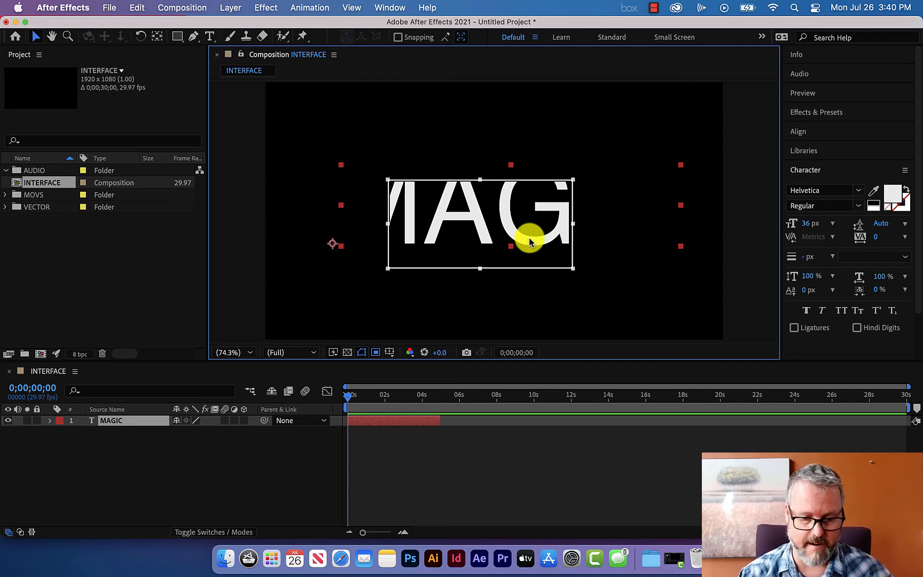
left_click(375, 353)
left_click(377, 353)
left_click(377, 354)
left_click(377, 354)
left_click(377, 353)
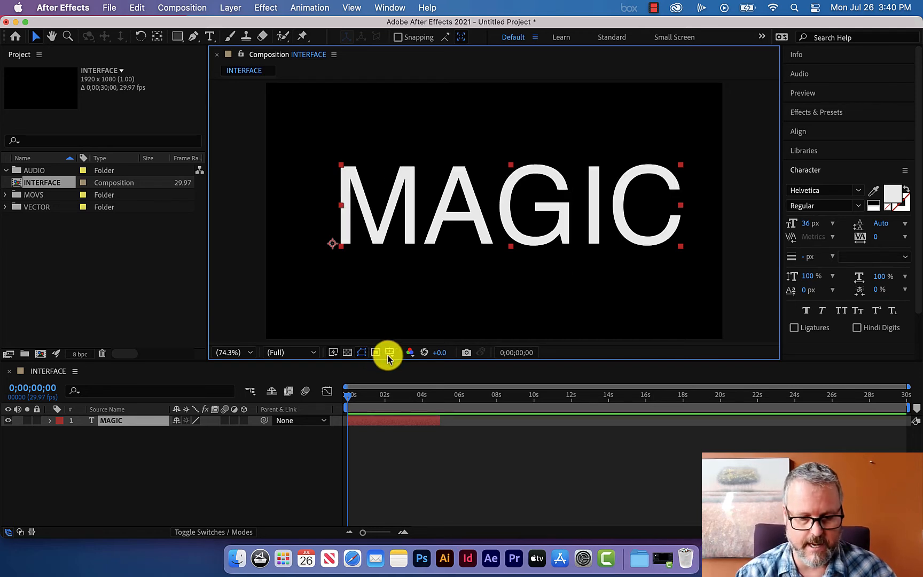
Overlay the Title/Action Safe margins on the composition and replace them with the Proportional Grid
left_click(391, 354)
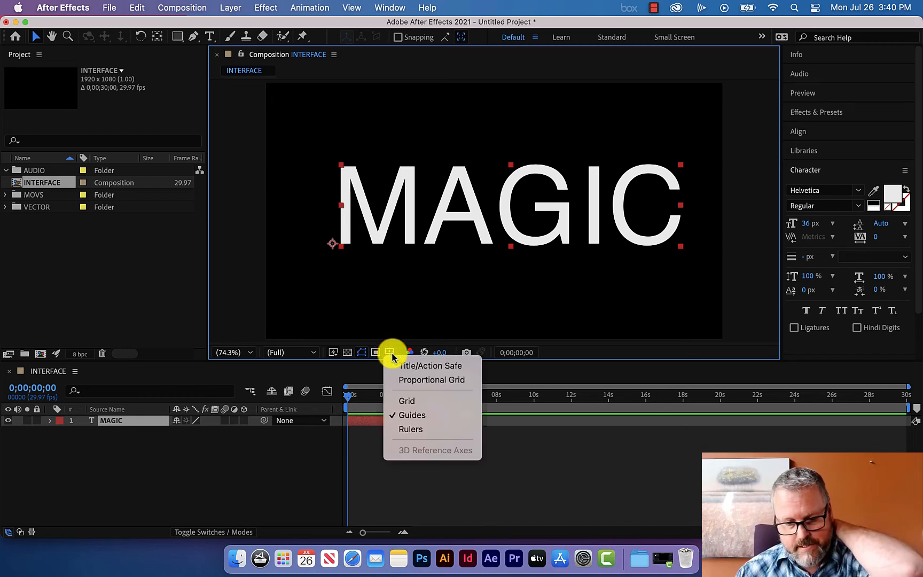
left_click(402, 366)
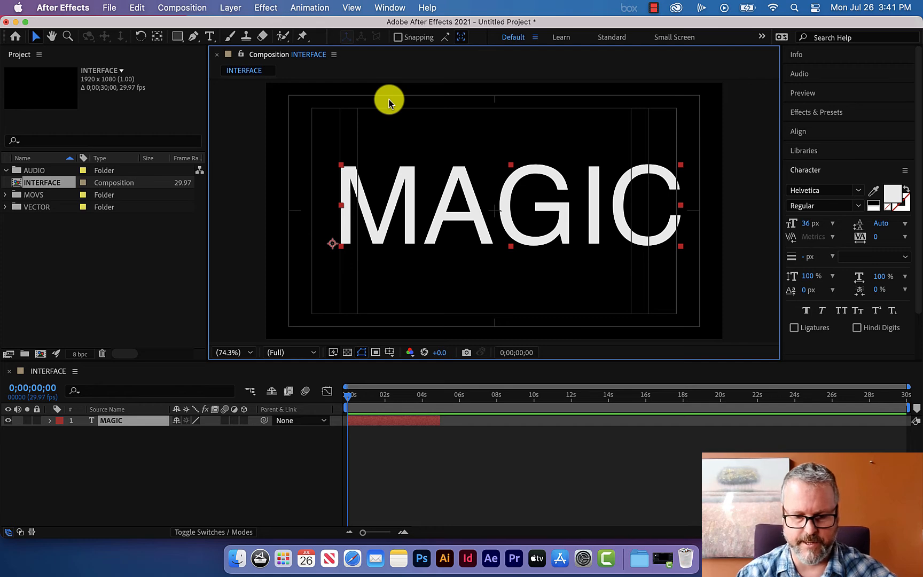
left_click(390, 353)
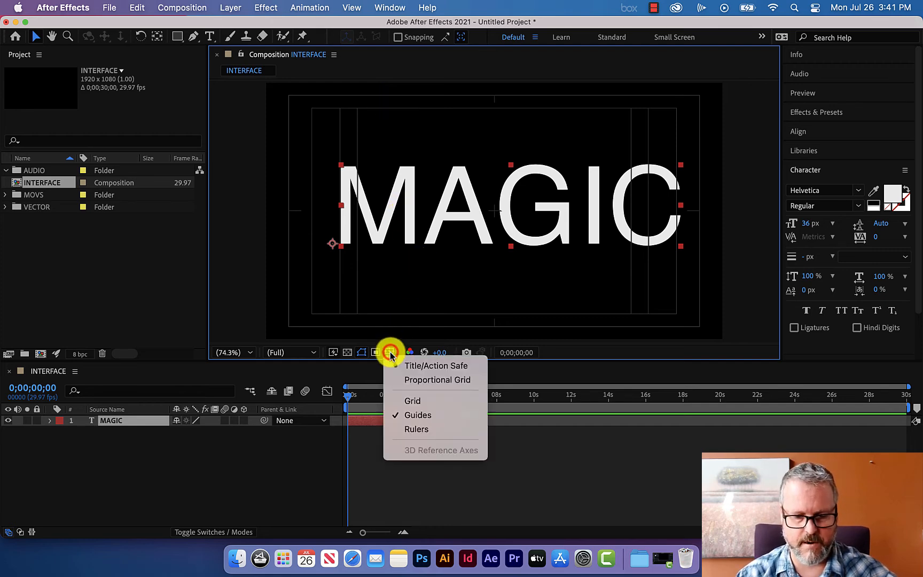
left_click(398, 380)
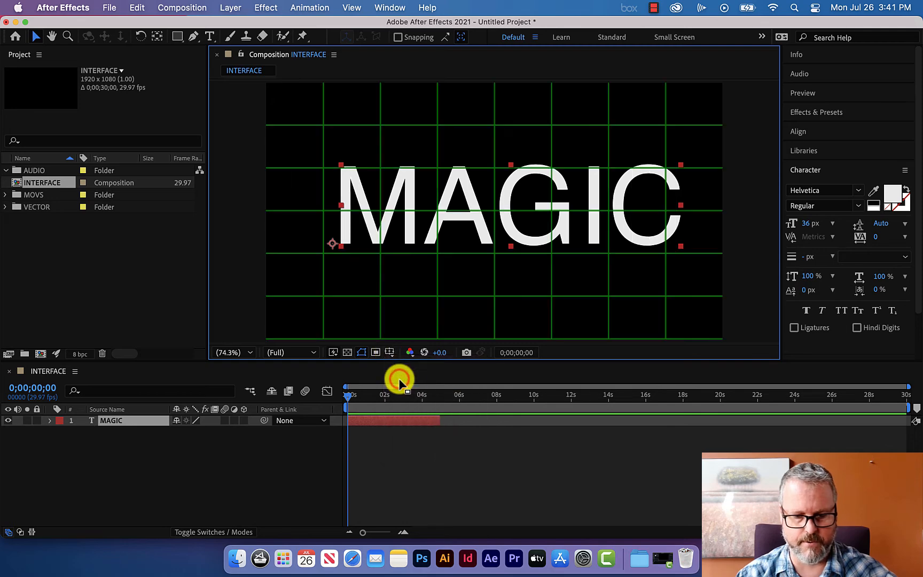
Show the Grid over the composition, and hide both it and the Proportional Grid again
left_click(390, 353)
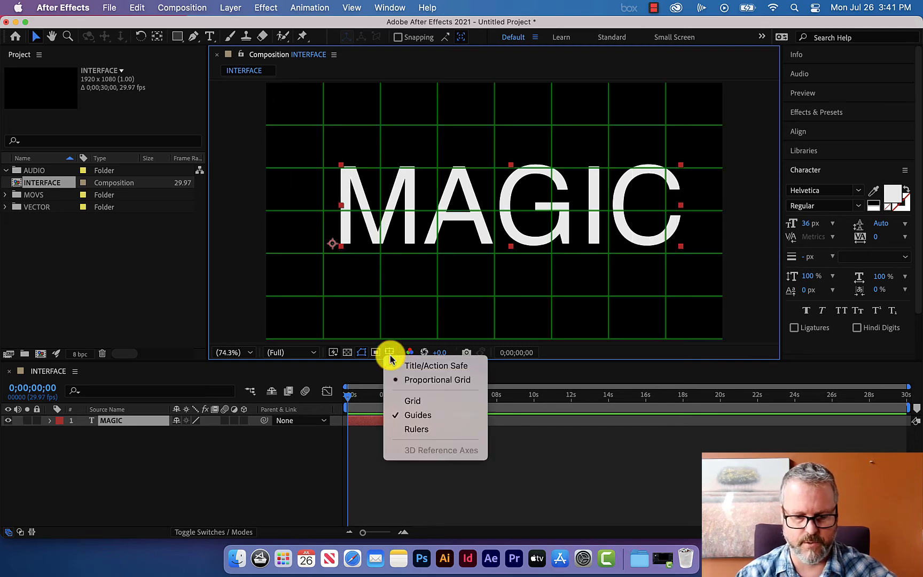
left_click(412, 401)
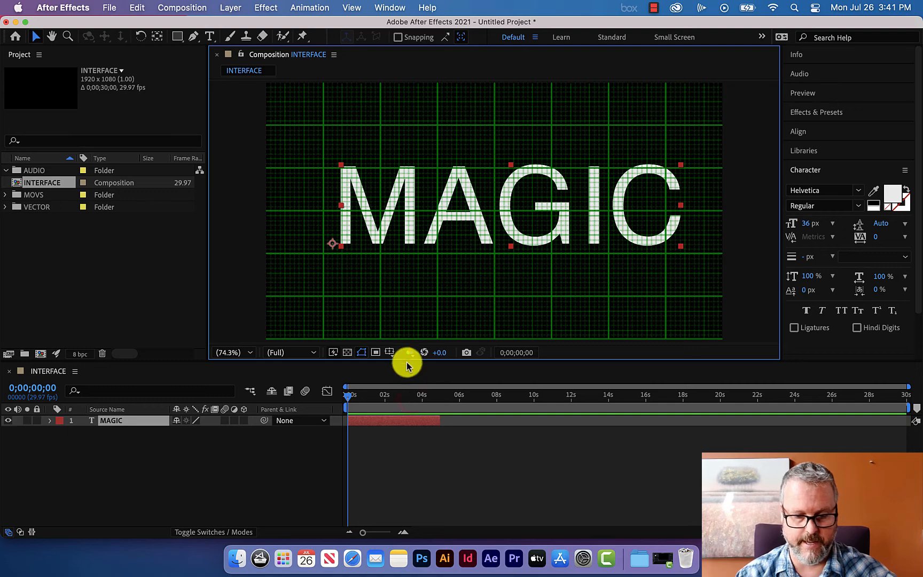
left_click(391, 351)
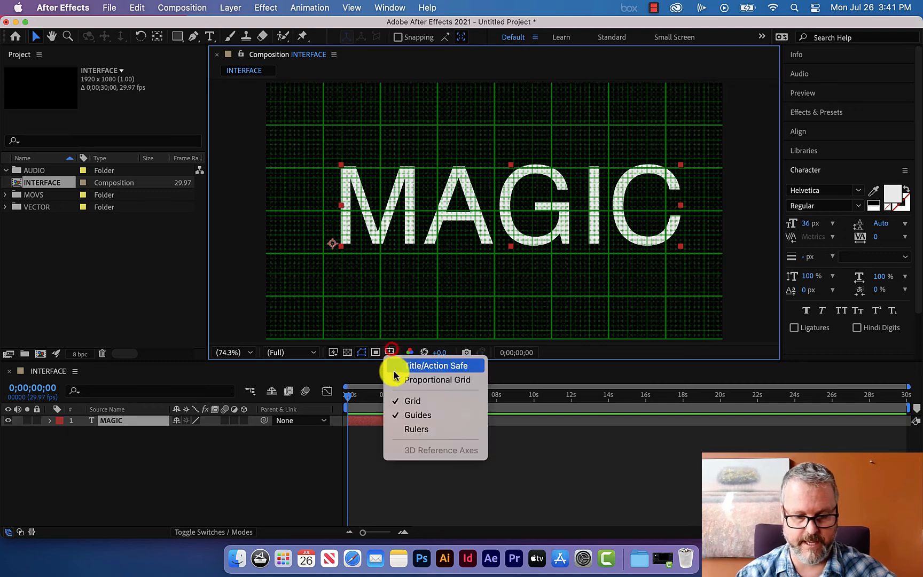
left_click(407, 401)
left_click(390, 353)
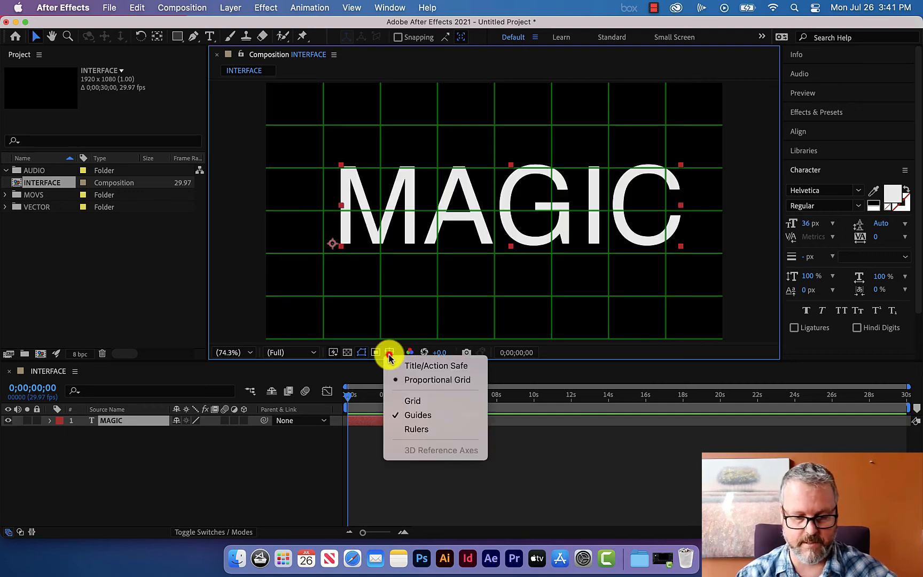
left_click(406, 380)
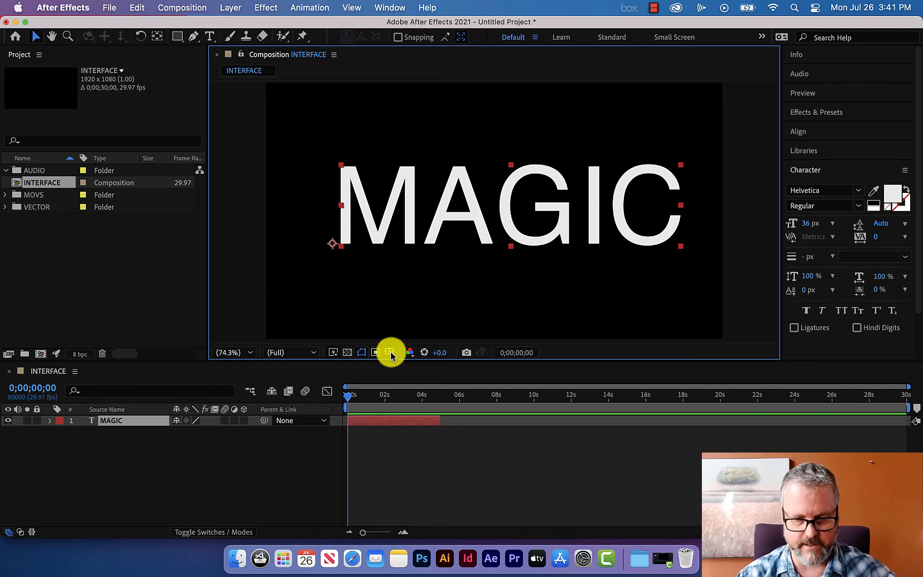
Toggle the Title/Action Safe margins on and off twice, and look through the composition view's channel display options
key("apostrophe")
key("apostrophe")
key("apostrophe")
key("apostrophe")
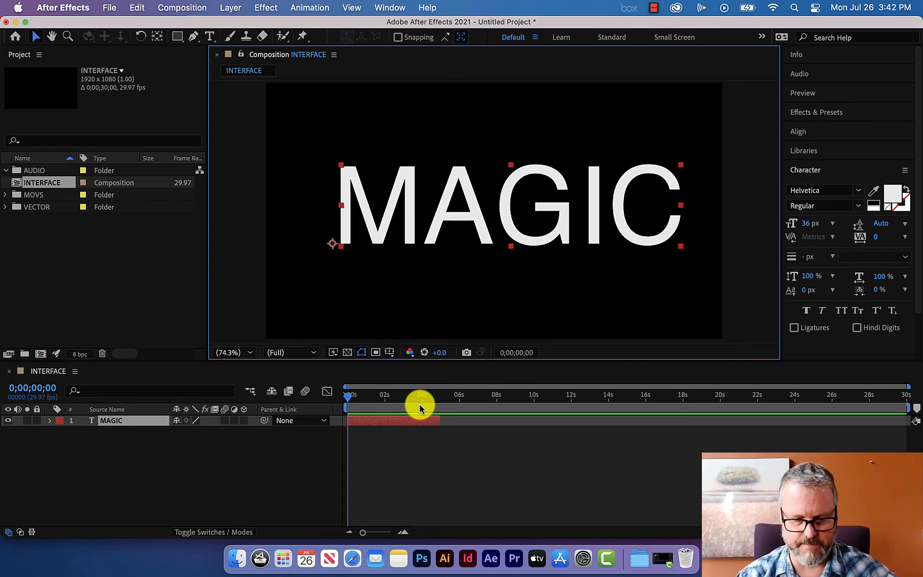
left_click(411, 354)
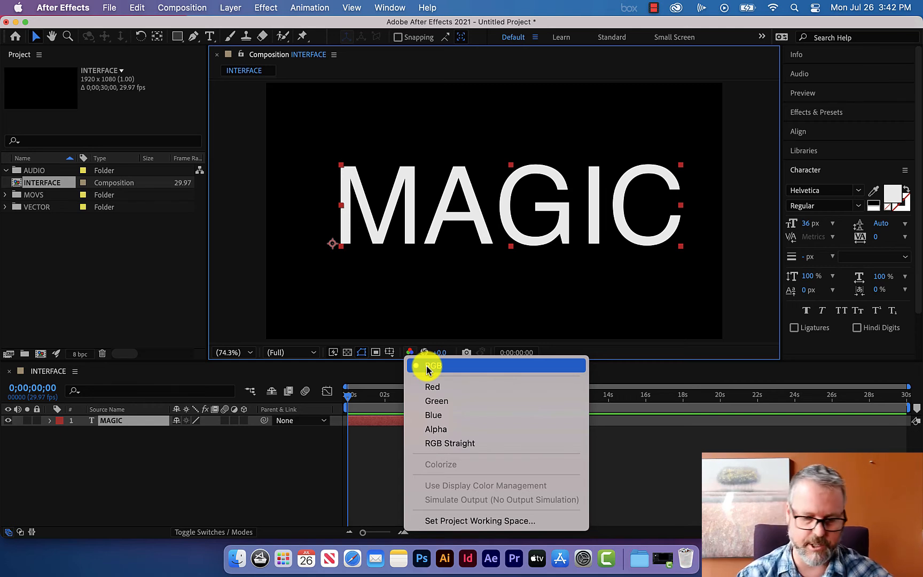
left_click(410, 352)
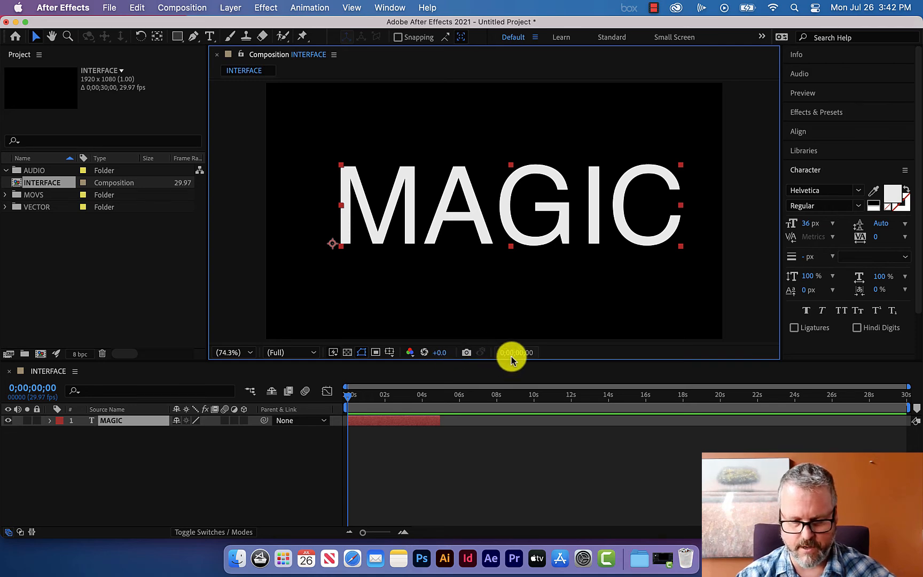
Create a 1920 x 1080 px orange solid with the current time at the start, and place it below the MAGIC layer
left_click_drag(351, 396, 324, 398)
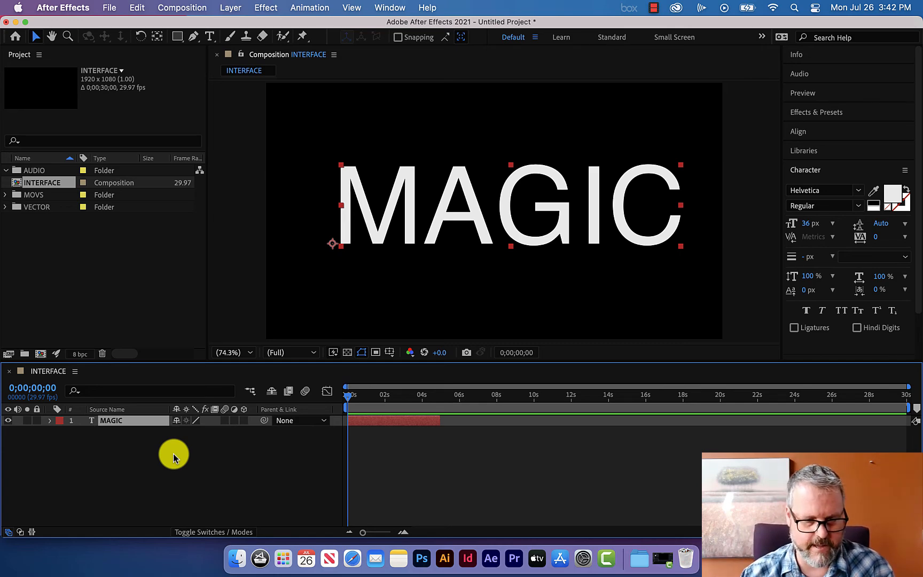
left_click(231, 7)
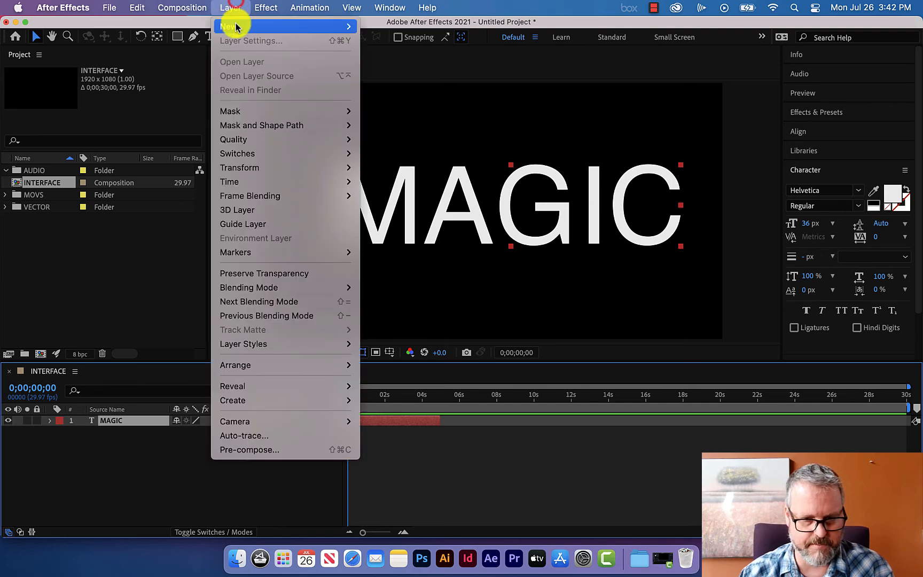
mouse_move(232, 27)
left_click(402, 38)
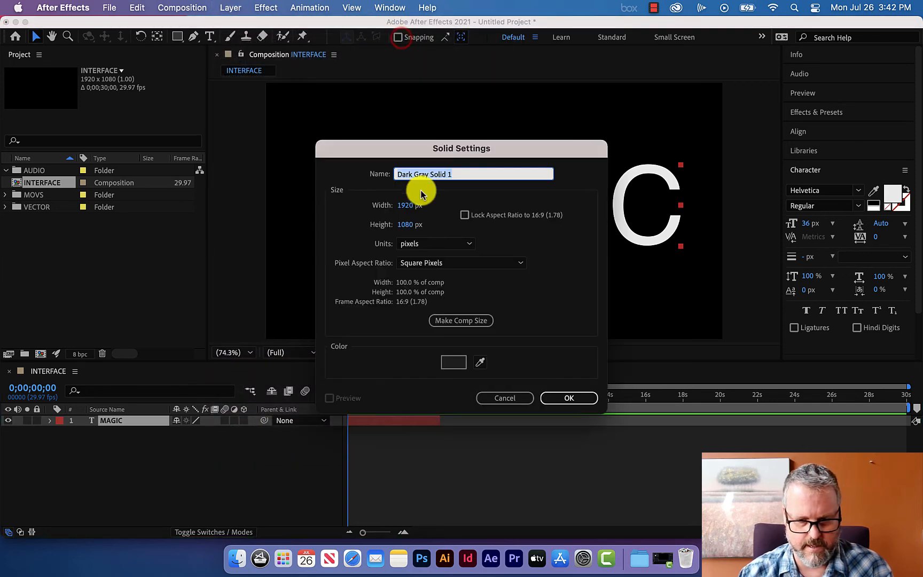
left_click(451, 361)
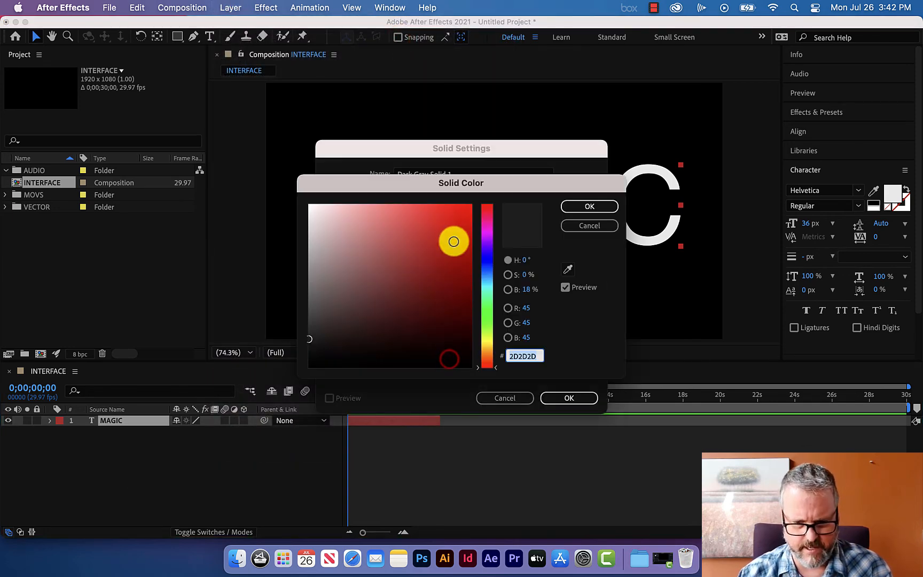
left_click(486, 349)
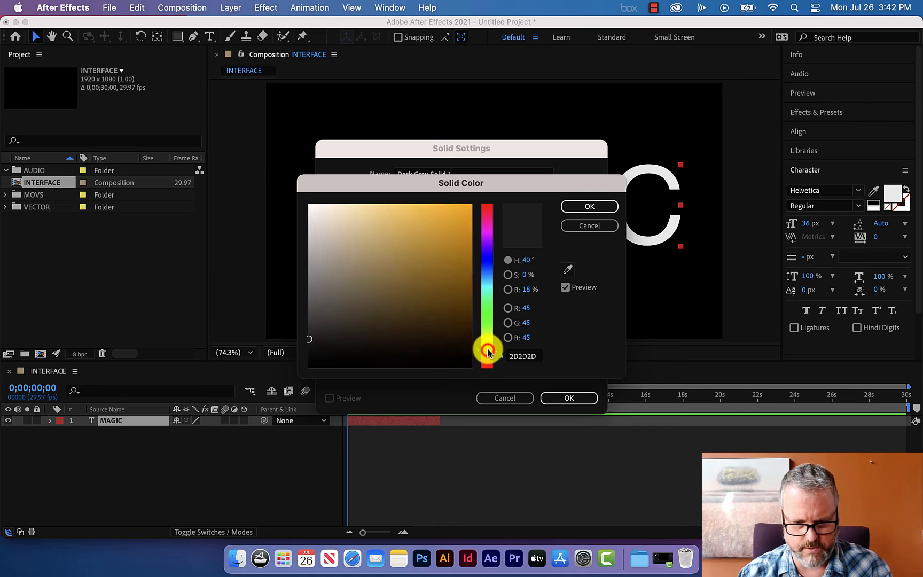
left_click(458, 222)
left_click(588, 207)
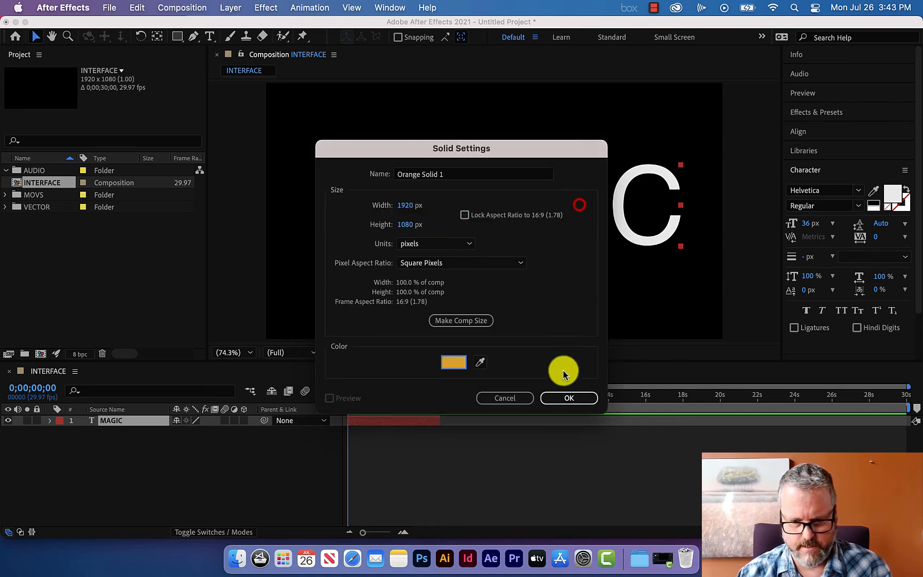
left_click(569, 397)
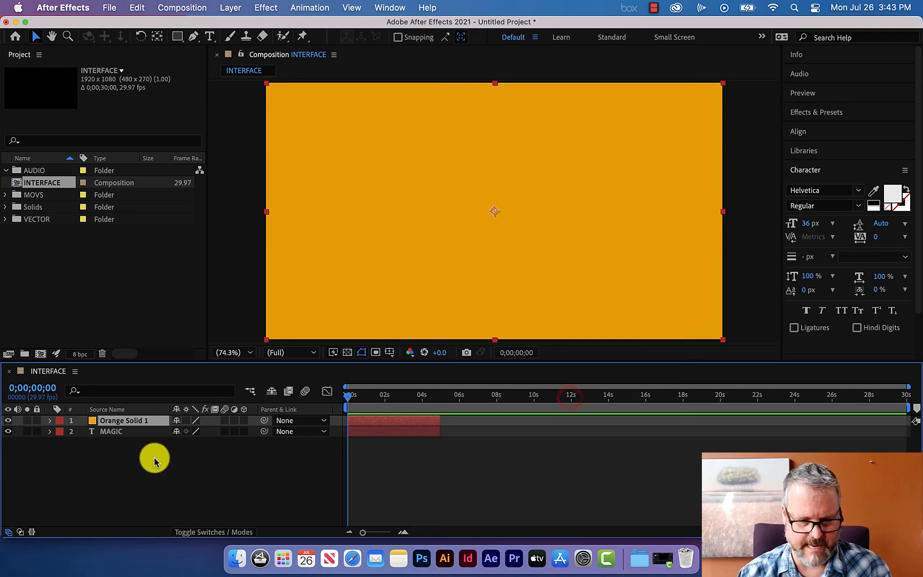
left_click_drag(124, 421, 124, 435)
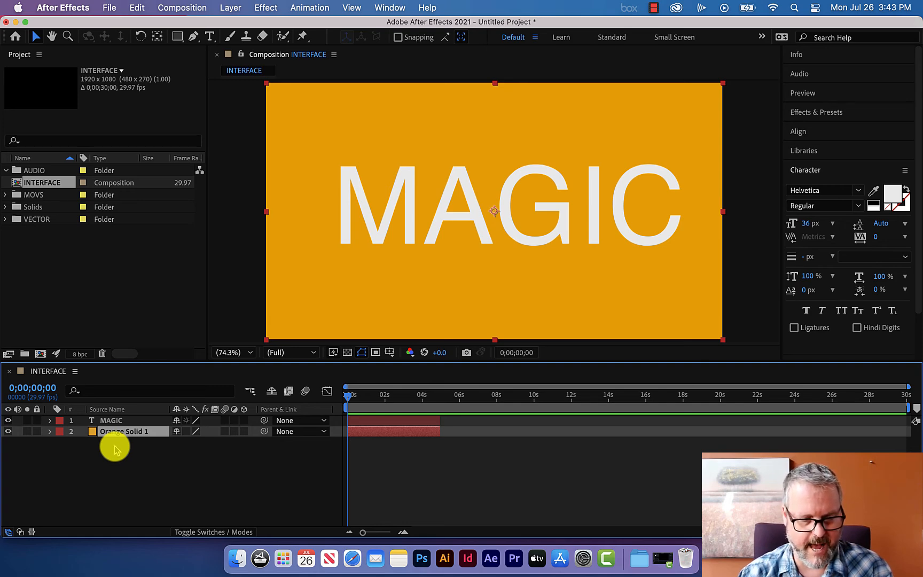
Jump the current time to 0;00;05;00, and bring it back to 0;00;02;00
left_click(34, 389)
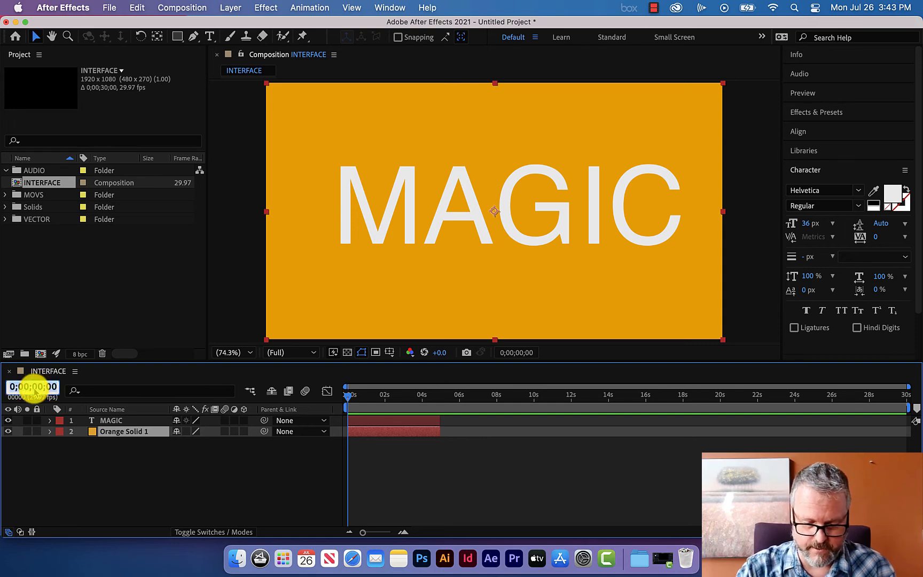
type("0500")
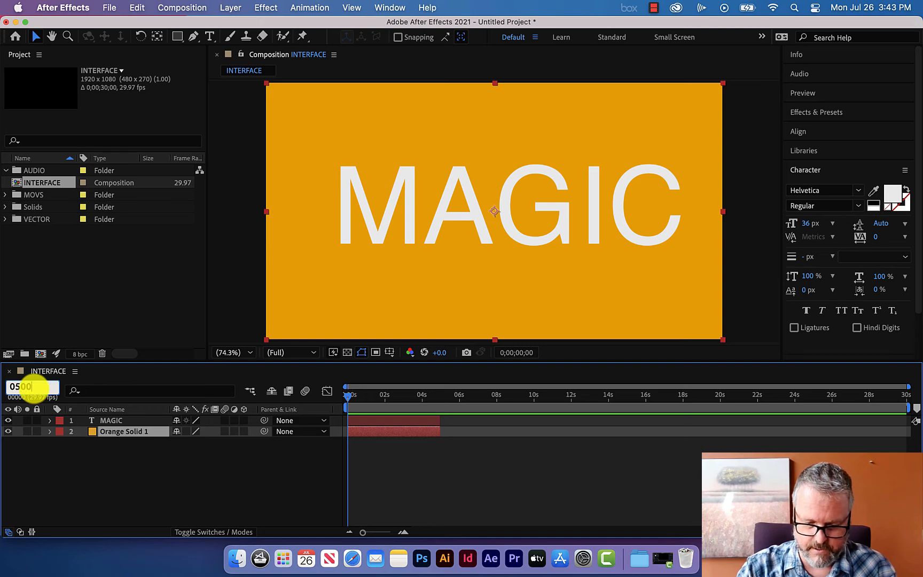
key("Return")
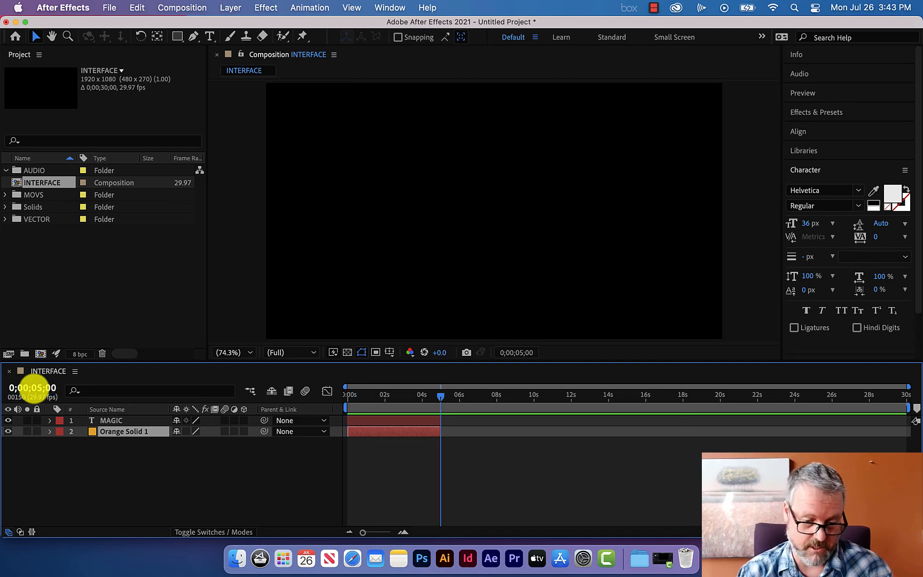
left_click(42, 388)
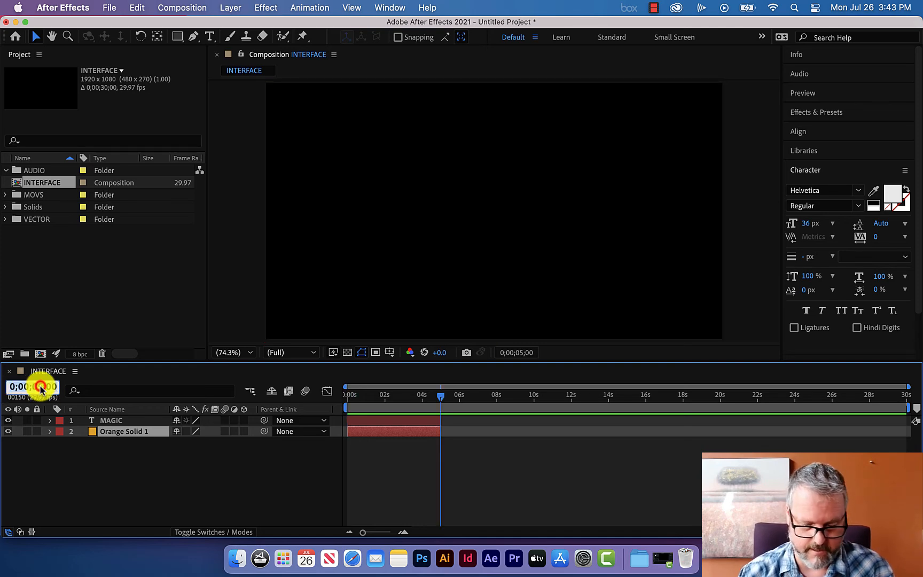
type("0200")
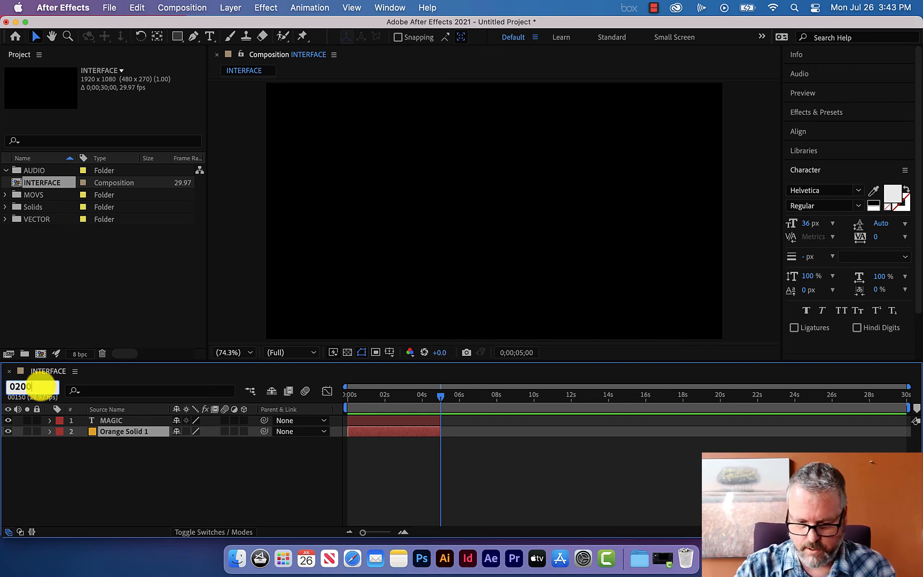
type("2;00")
key("Return")
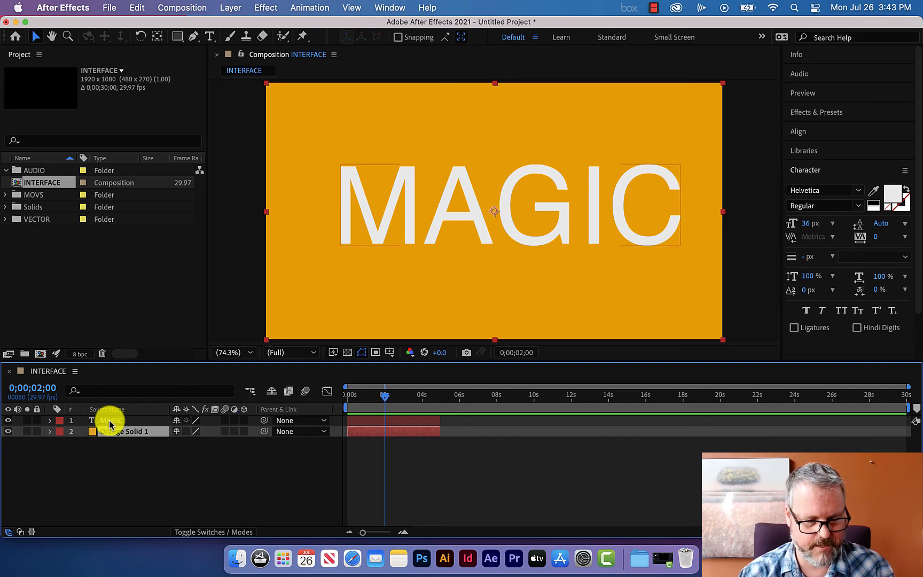
Toggle the visibility of the MAGIC layer off and on twice, leaving it visible
left_click(8, 420)
left_click(8, 420)
left_click(8, 420)
left_click(8, 421)
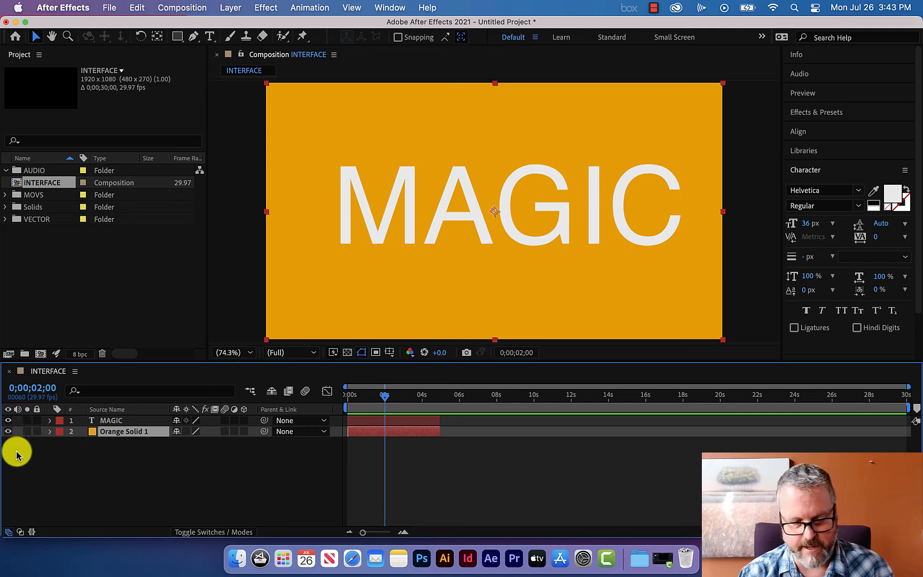
Solo and unsolo the MAGIC layer, and do the same for the orange solid layer
left_click(26, 421)
left_click(25, 422)
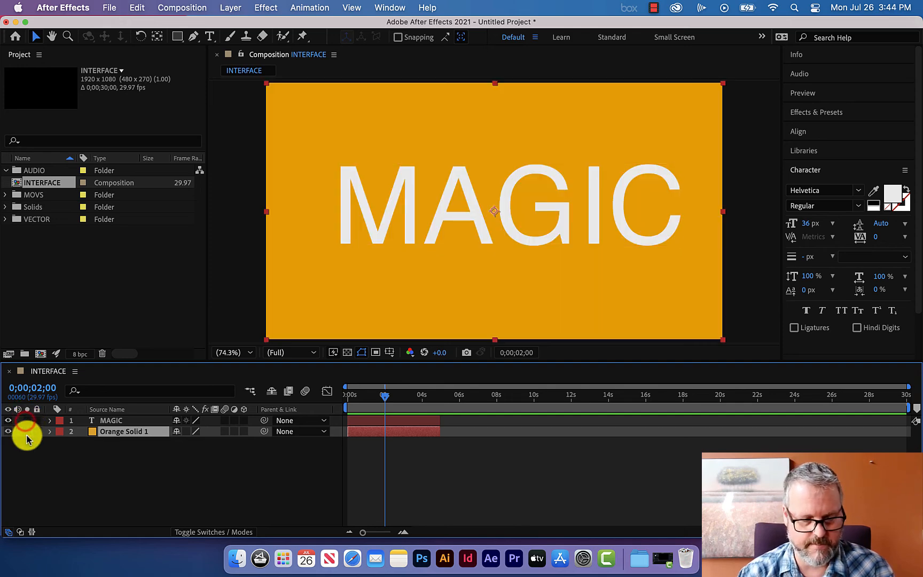
left_click(25, 432)
left_click(26, 432)
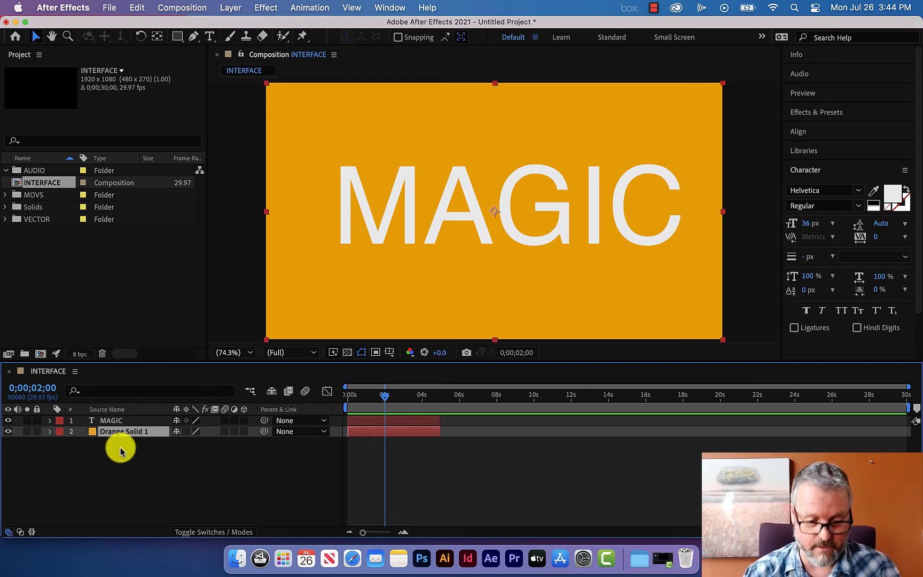
Scrub the current time to 0;00;02;05 and try the timeline's zoom
mouse_move(384, 396)
left_mouse_down()
mouse_move(359, 397)
mouse_move(387, 396)
left_mouse_up()
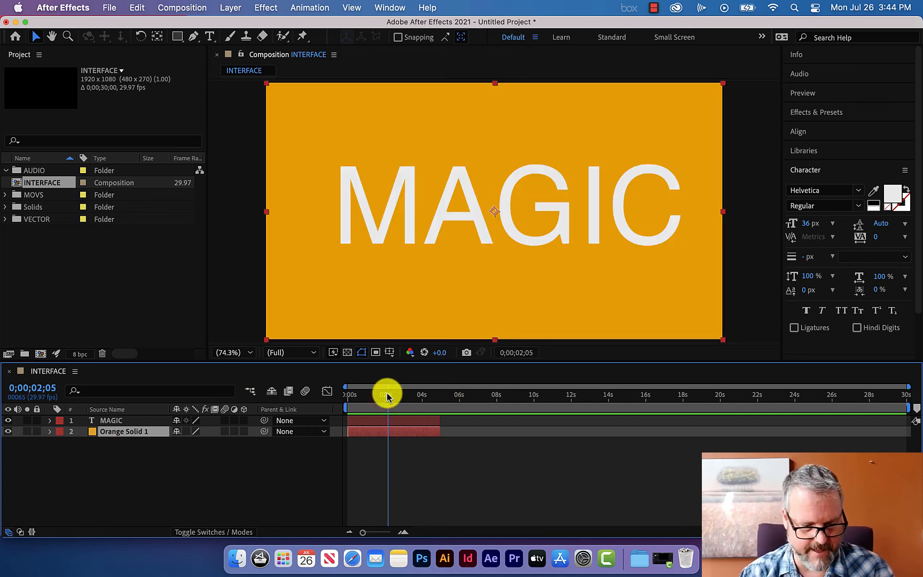
mouse_move(363, 536)
left_mouse_down()
mouse_move(387, 535)
mouse_move(351, 535)
left_mouse_up()
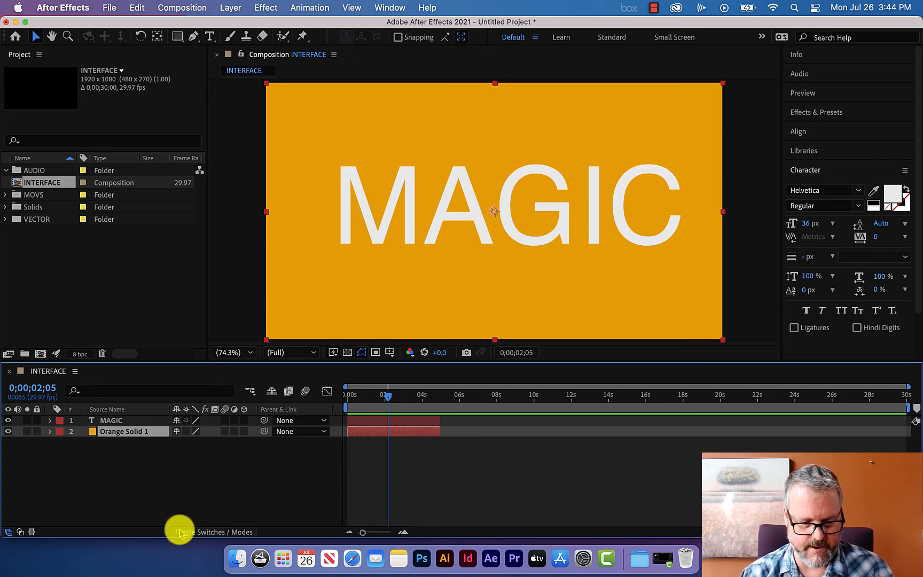
Toggle the timeline columns between Switches and Modes several times, leaving the Switches showing
left_click(210, 535)
left_click(210, 533)
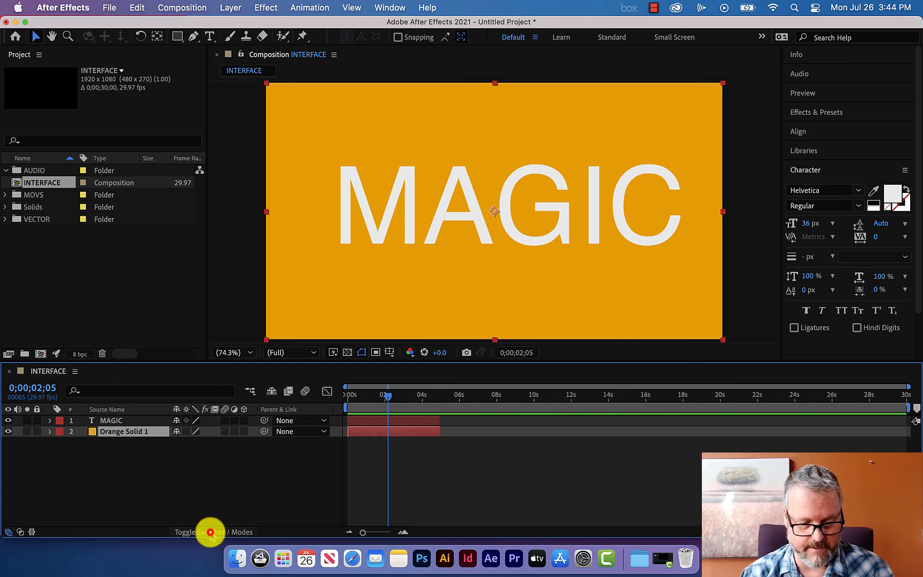
left_click(210, 533)
left_click(210, 534)
left_click(210, 534)
left_click(210, 533)
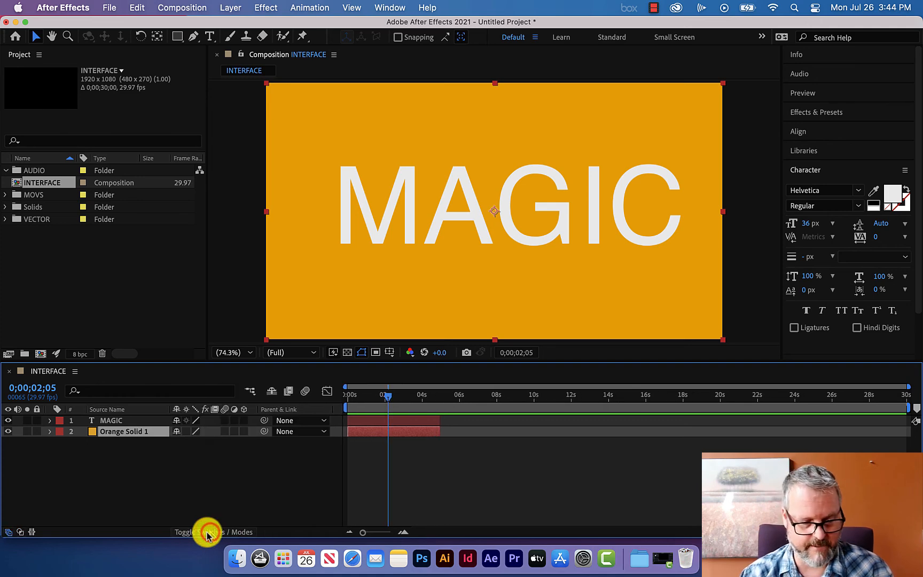
Show and hide the timeline's Mode and TrkMat columns, layer switches, and In, Out, Duration and Stretch columns in turn
left_click(20, 533)
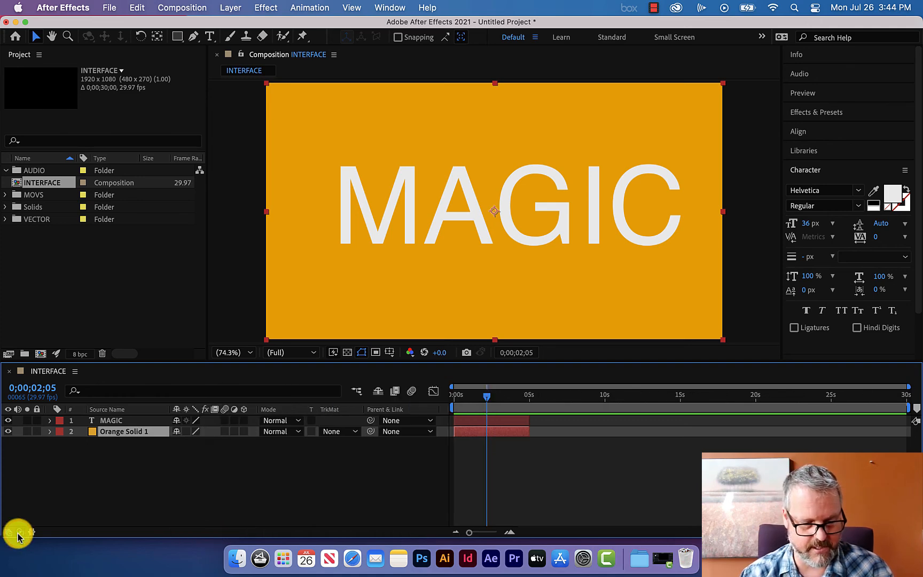
left_click(19, 533)
left_click(9, 533)
left_click(8, 533)
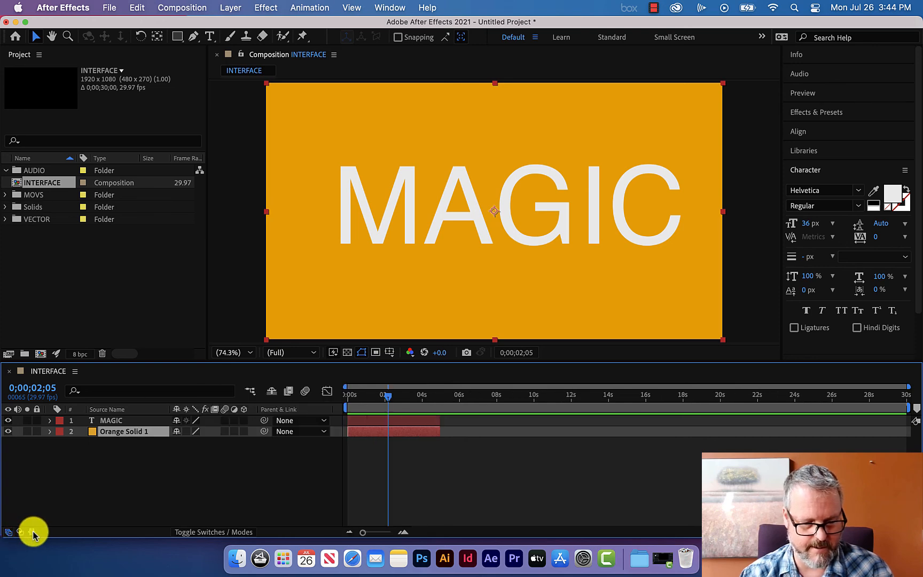
left_click(32, 533)
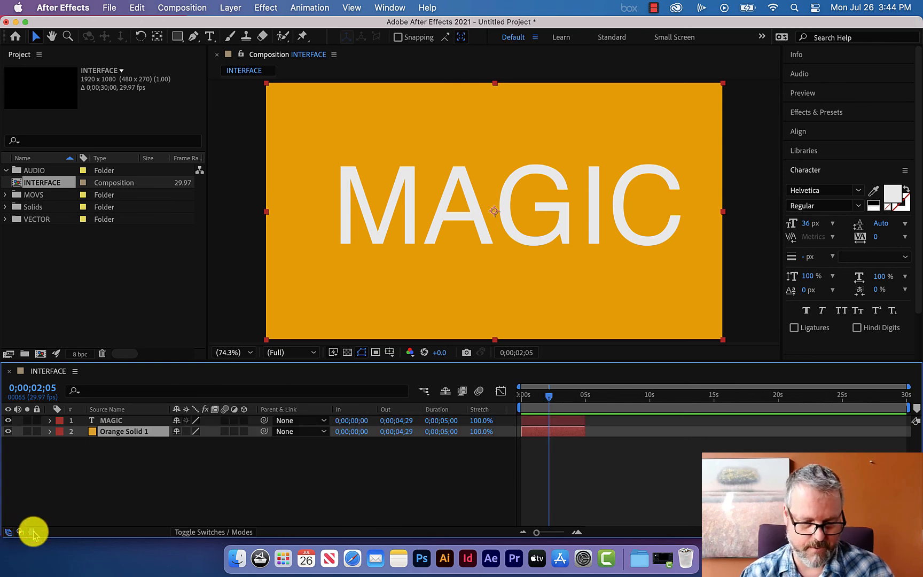
left_click(32, 533)
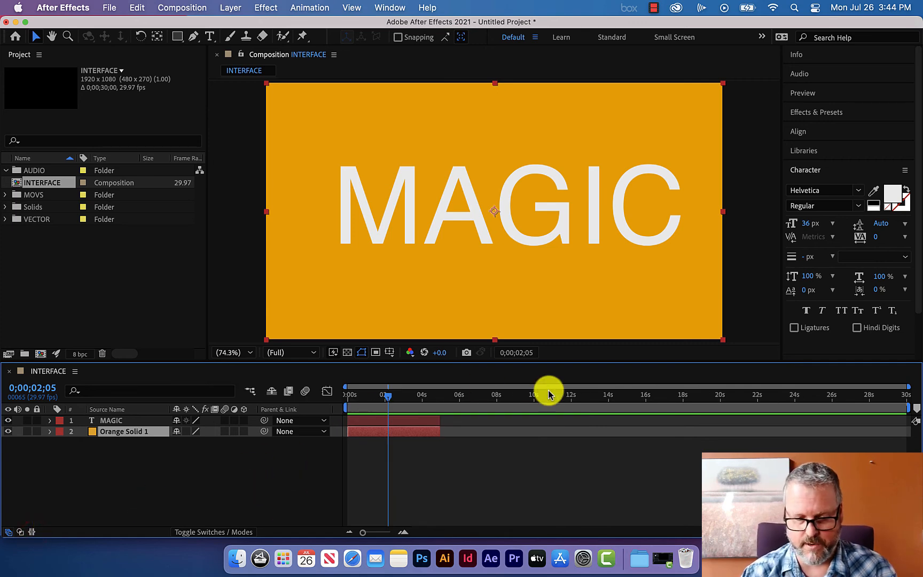
Expand and collapse the Info panel, and view the Audio panel with its panel group maximized before restoring the layout
left_click(826, 55)
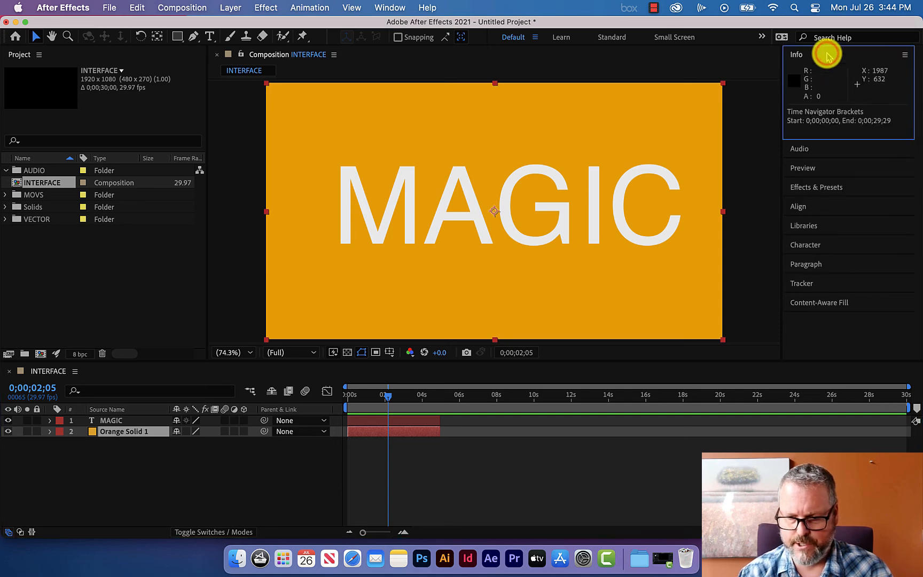
left_click(827, 55)
left_click(827, 76)
key("grave")
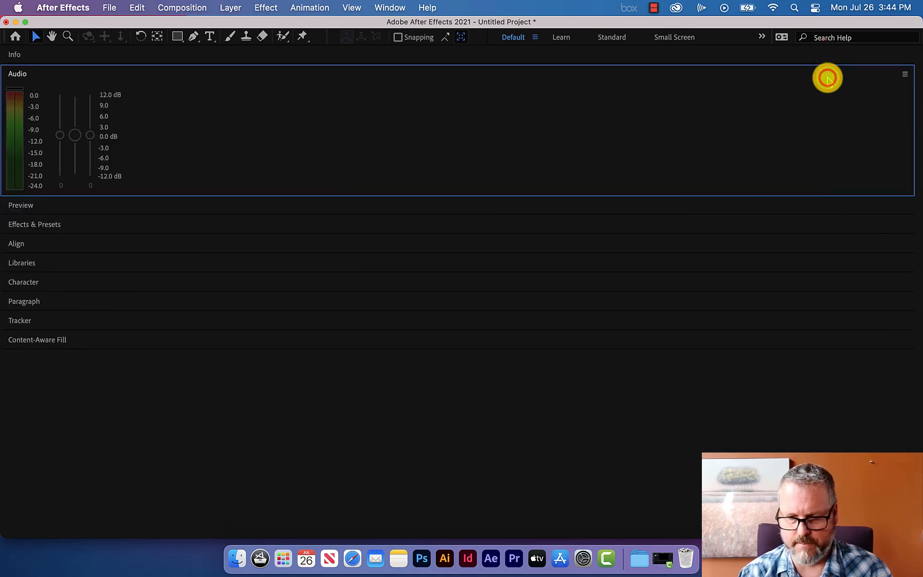
left_click(828, 78)
left_click(828, 78)
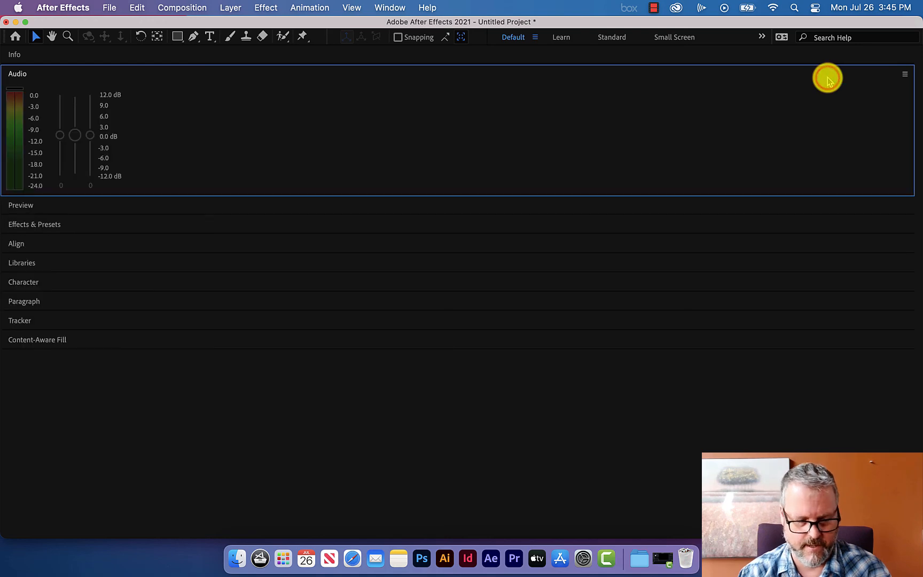
key("grave")
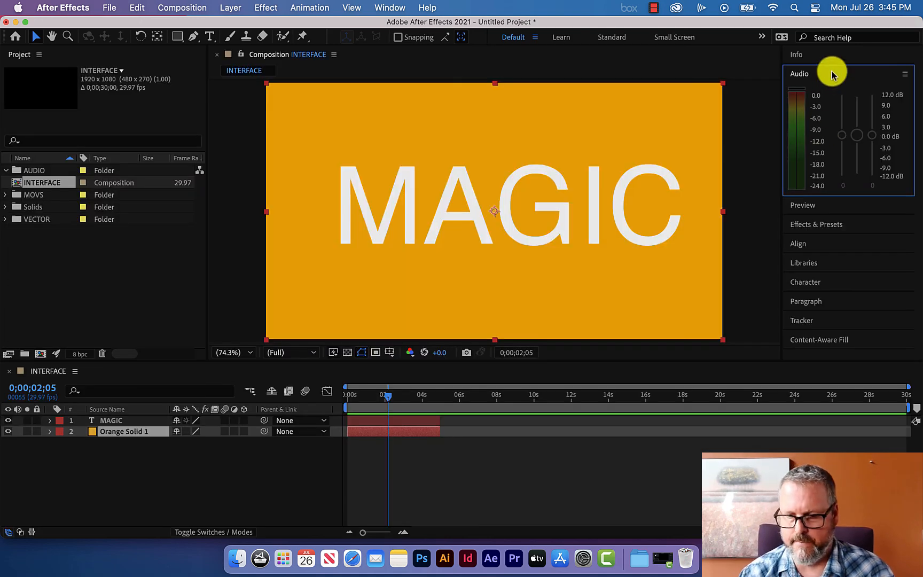
Collapse the Audio panel, and expand and collapse the Preview and Effects & Presets panels in turn
left_click(831, 71)
left_click(836, 98)
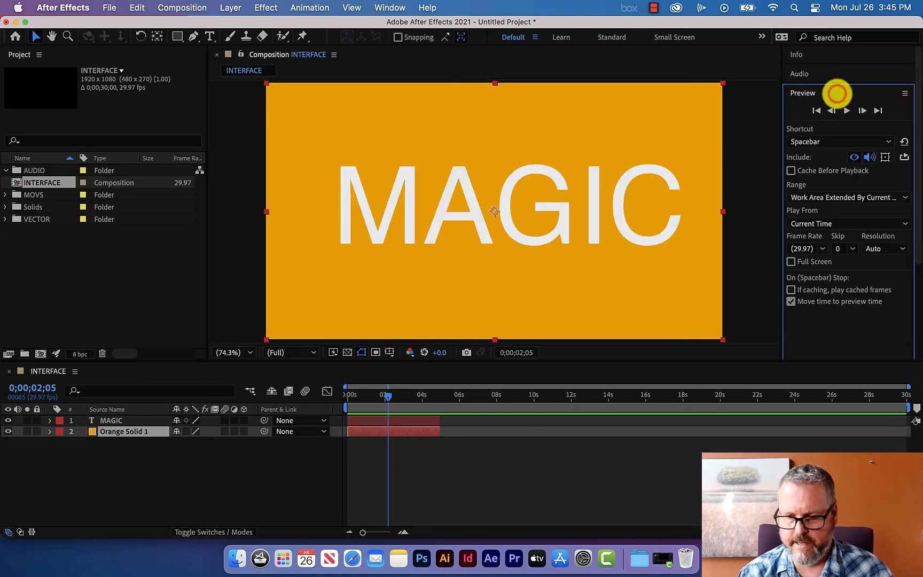
left_click(835, 93)
left_click(855, 116)
left_click(855, 117)
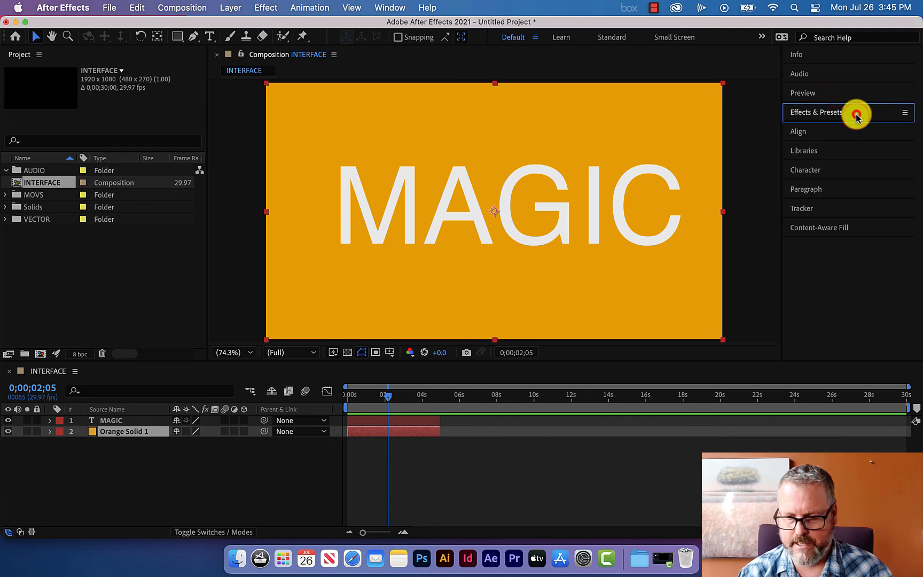
Add the Paint panel to the side panel group, collapse it, and close it again
left_click(390, 8)
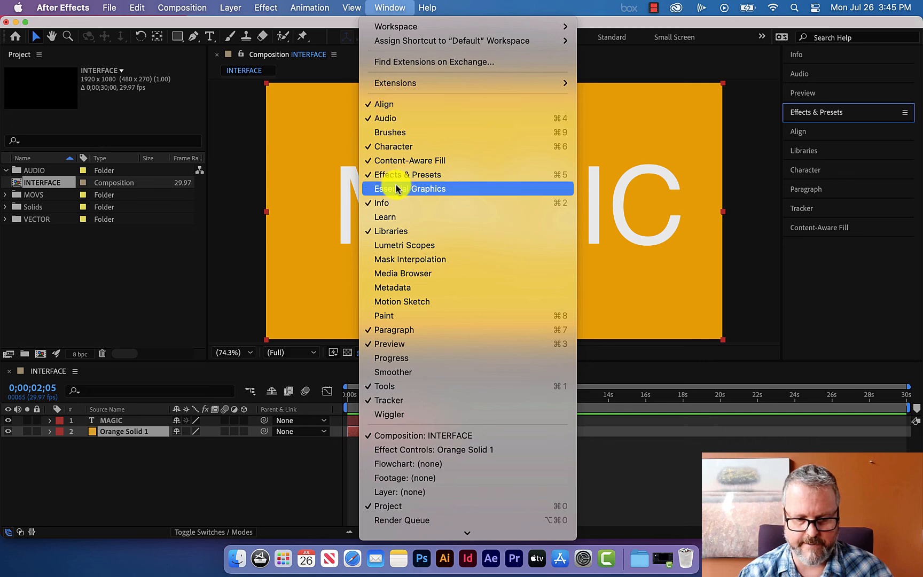
left_click(398, 315)
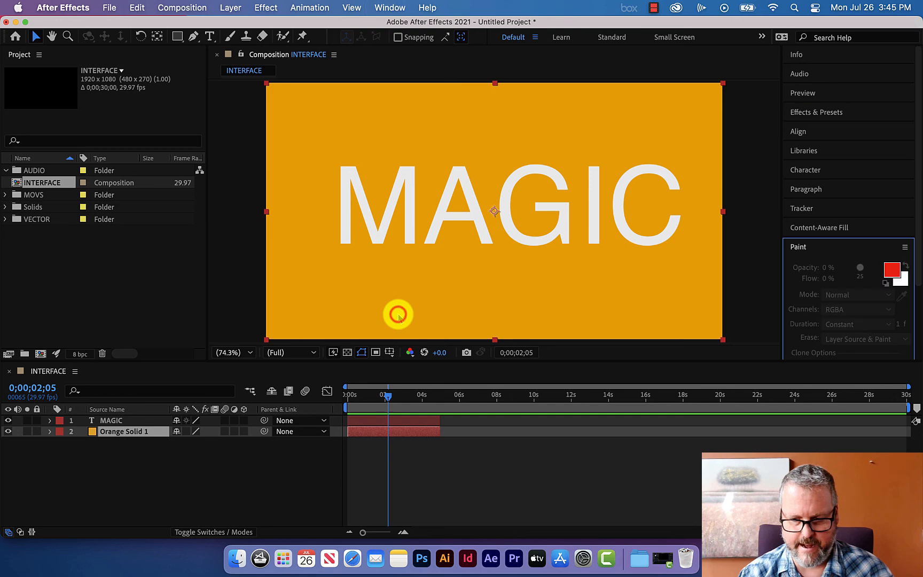
left_click(821, 247)
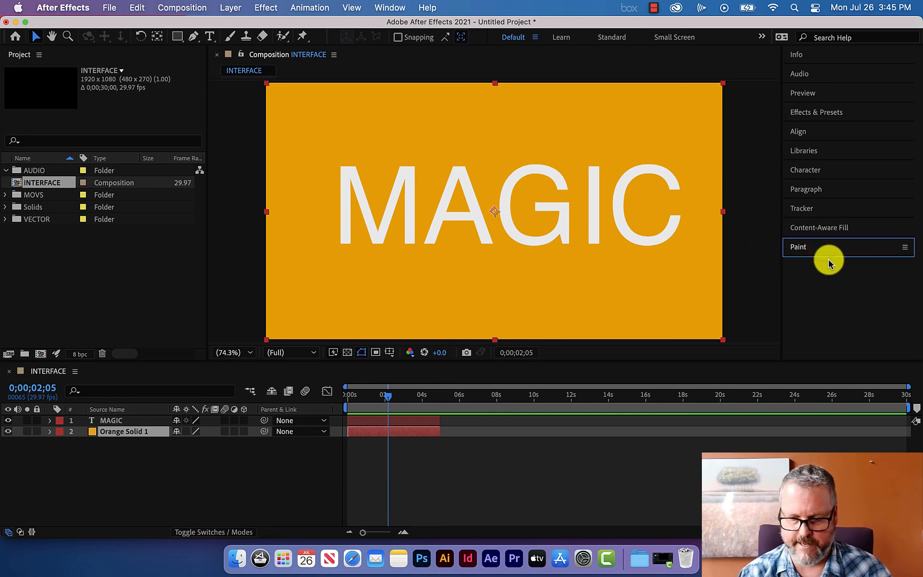
left_click(908, 247)
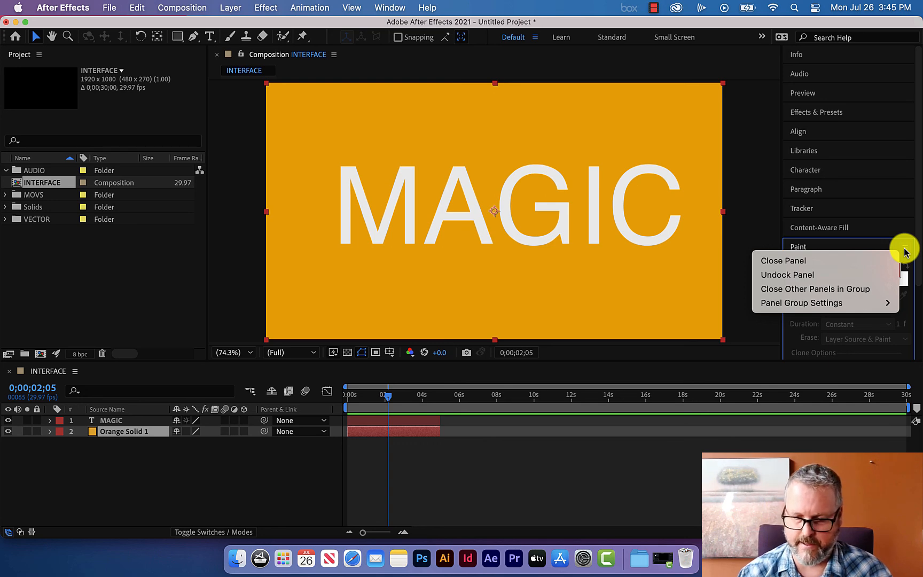
left_click(854, 261)
Close the Content-Aware Fill panel and collapse the Tracker panel in the side panel group
left_click(857, 228)
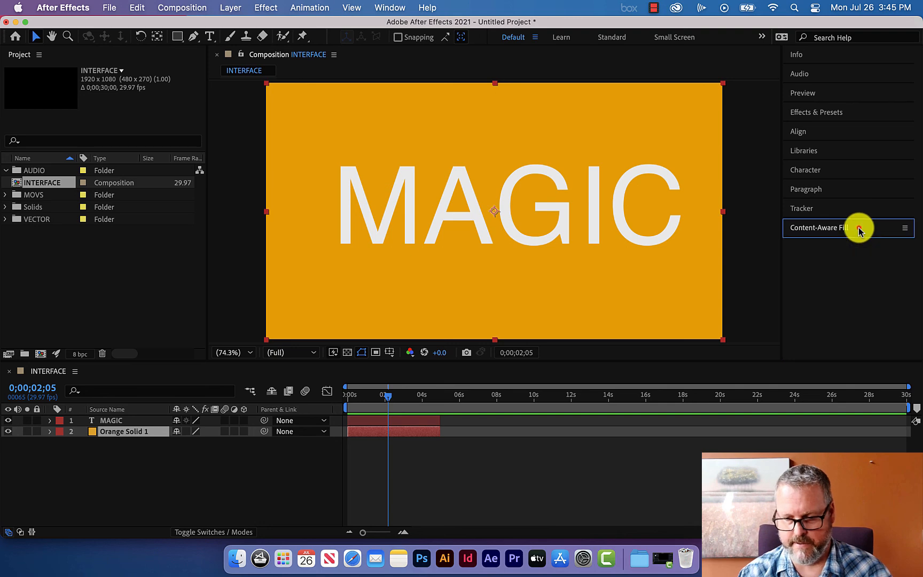
left_click(906, 228)
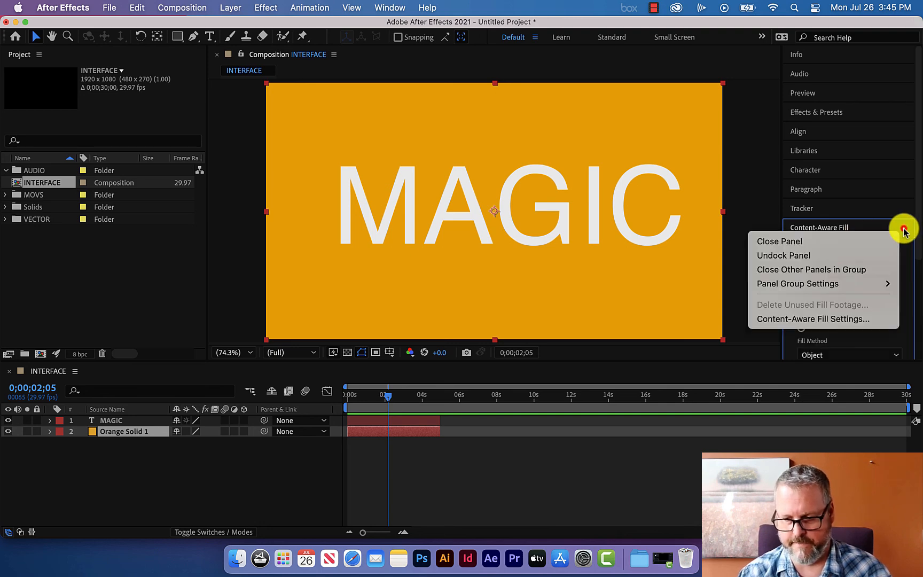
left_click(813, 241)
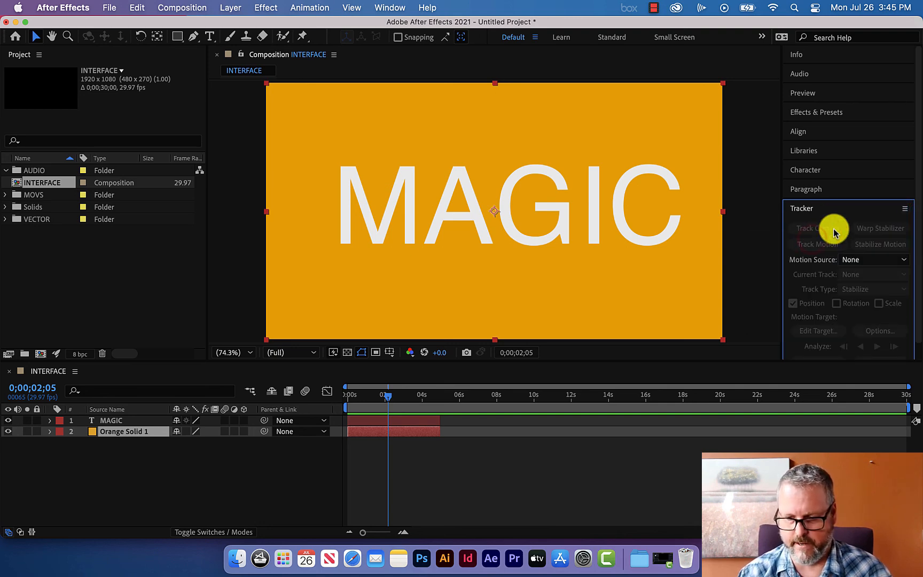
left_click(853, 206)
left_click(845, 253)
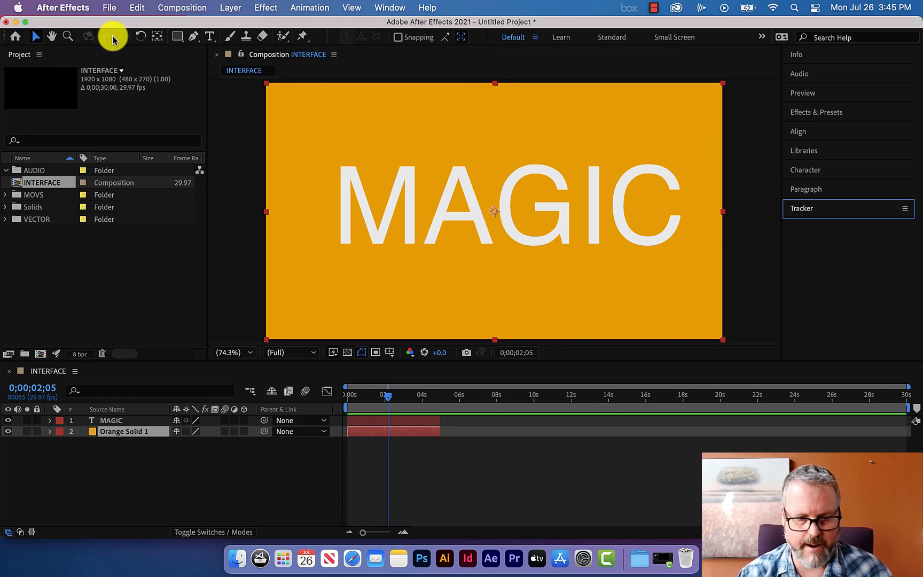
Move the MAGIC text slightly left and down with the Selection tool, and pan the composition view slightly with the Hand tool
left_click(36, 36)
left_click(111, 420)
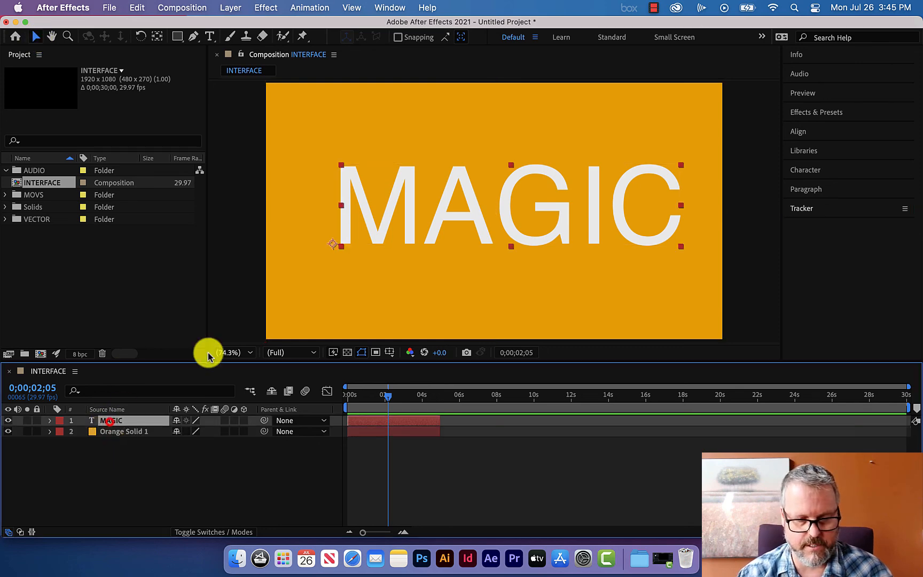
left_click_drag(411, 231, 392, 244)
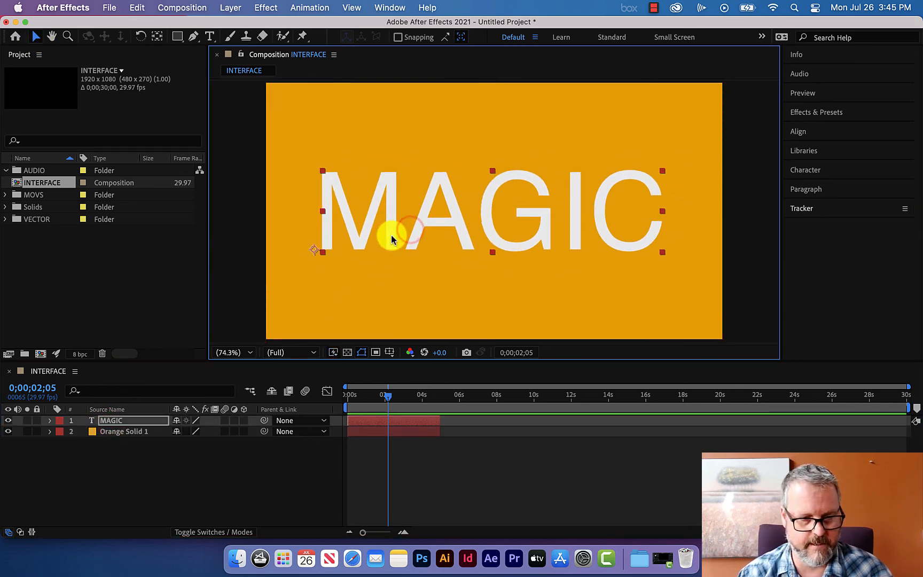
left_click(51, 36)
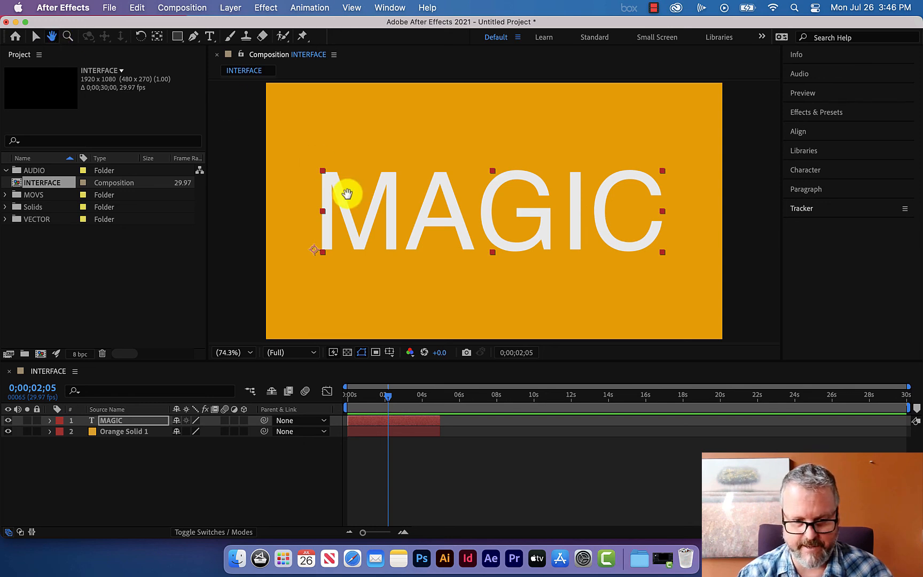
mouse_move(360, 161)
left_mouse_down()
mouse_move(450, 174)
mouse_move(194, 249)
mouse_move(491, 175)
mouse_move(394, 277)
mouse_move(303, 126)
mouse_move(338, 186)
mouse_move(361, 157)
left_mouse_up()
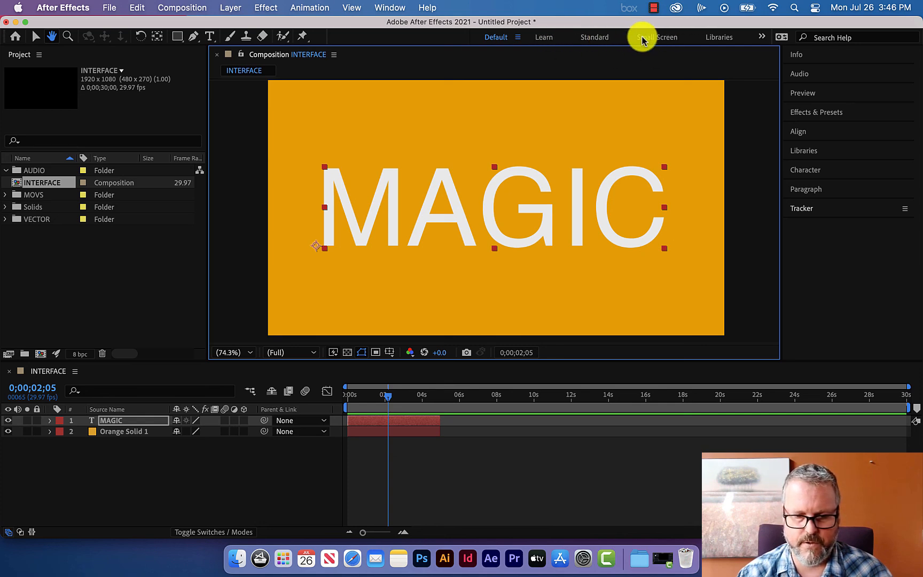
View the Default workspace's layout options, dismiss them without choosing any, and make the Project panel active
left_click(518, 37)
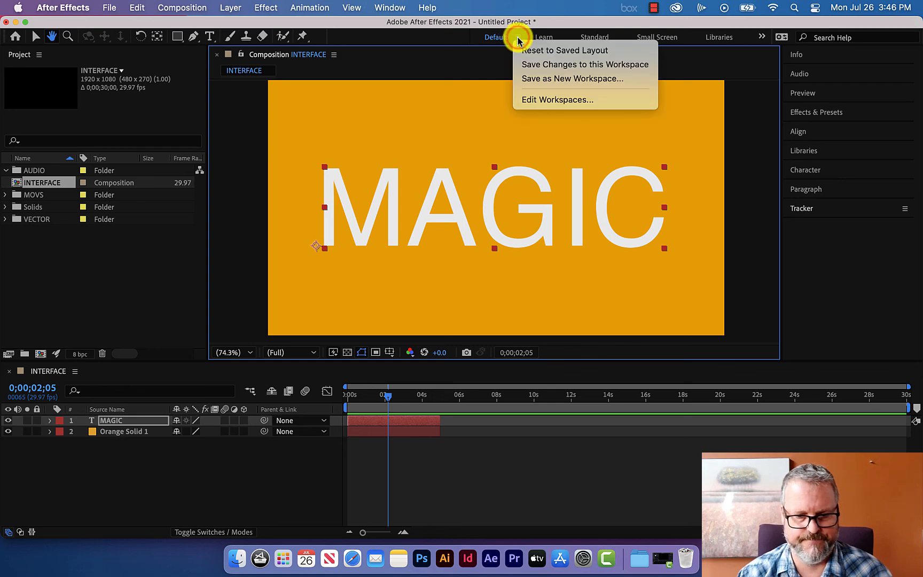
left_click(448, 42)
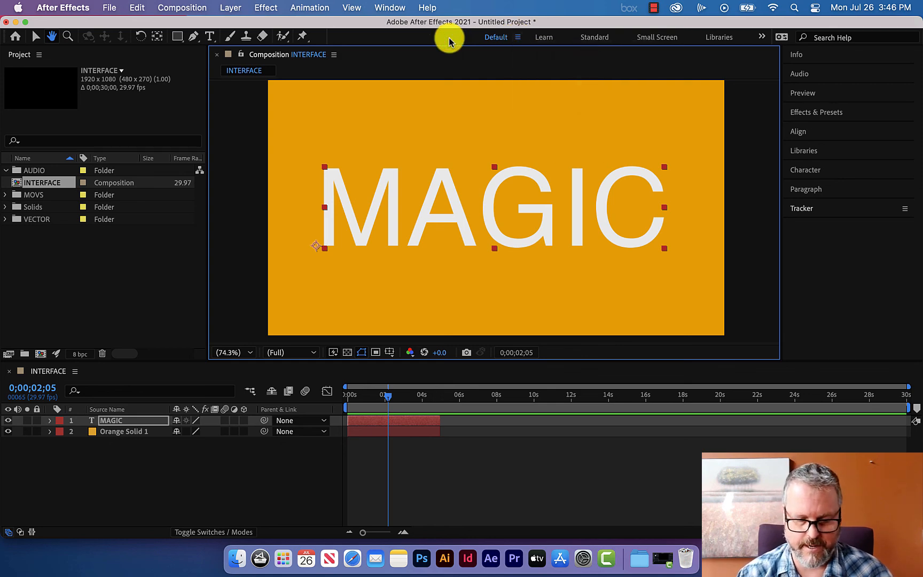
left_click(394, 37)
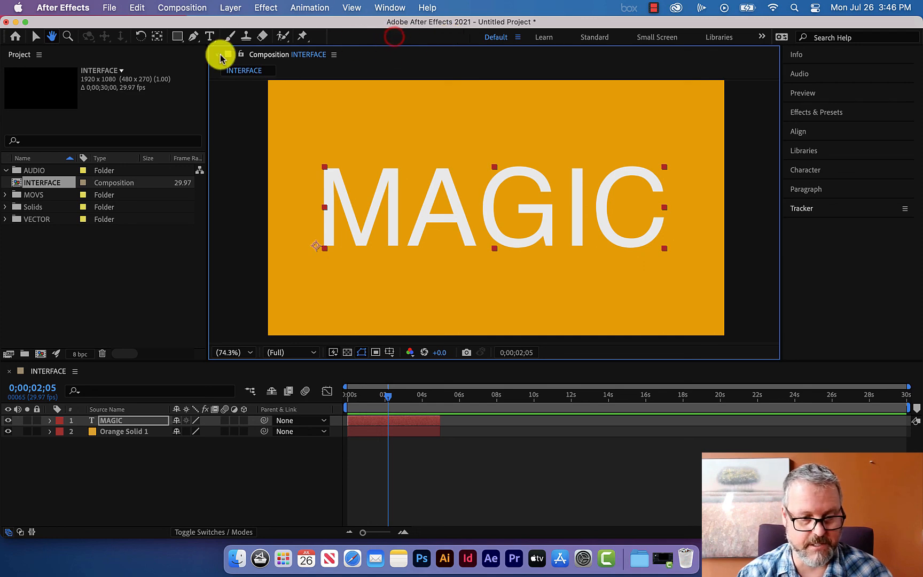
left_click(144, 264)
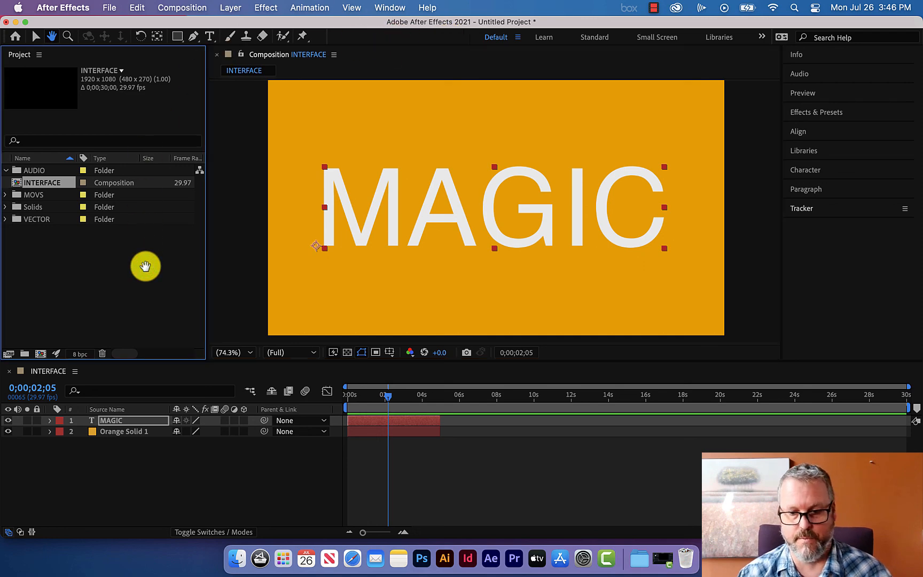